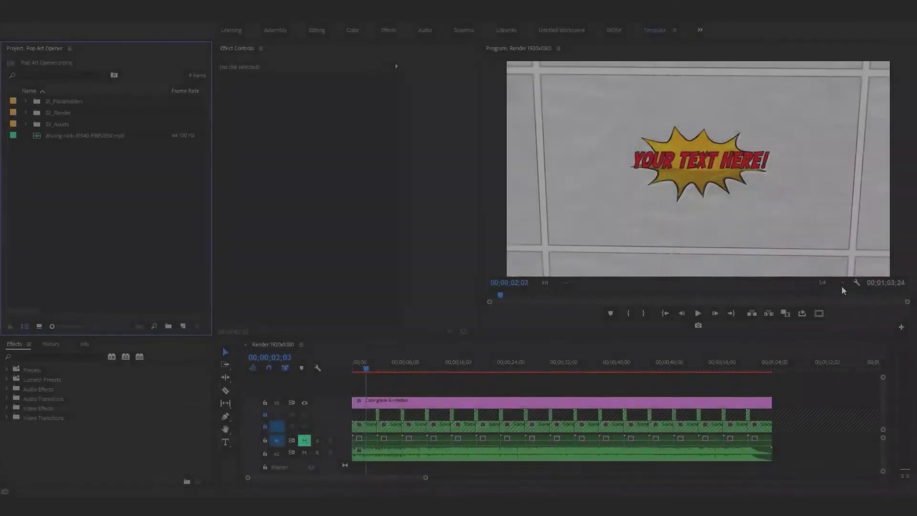
# Preview the opener at 1/2 resolution, then reveal the 01_Placeholders folder contents
pyautogui.click(837, 302)
pyautogui.press('space')
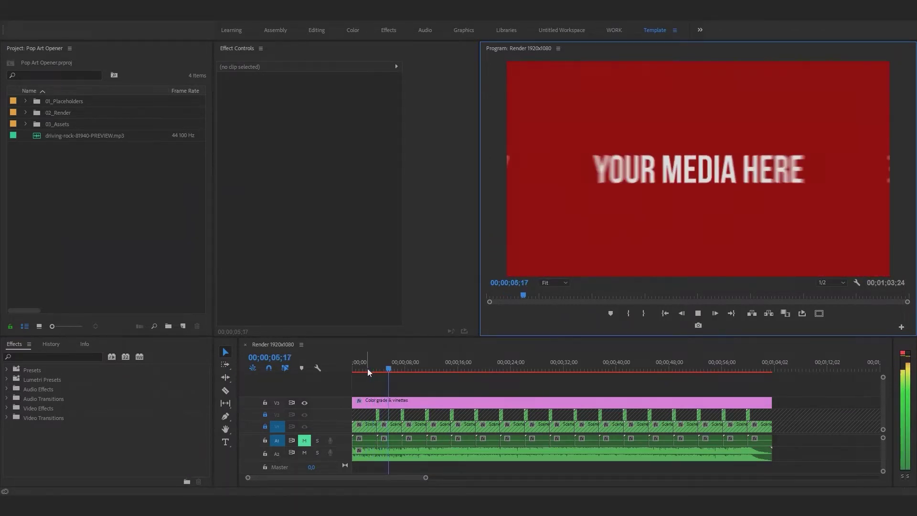
pyautogui.press('space')
pyautogui.moveTo(381, 368); pyautogui.dragTo(374, 369)
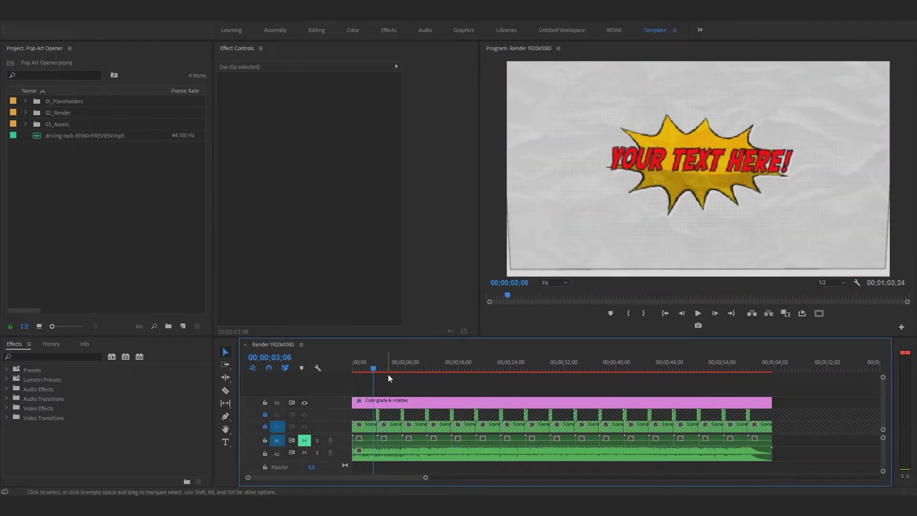
pyautogui.click(25, 101)
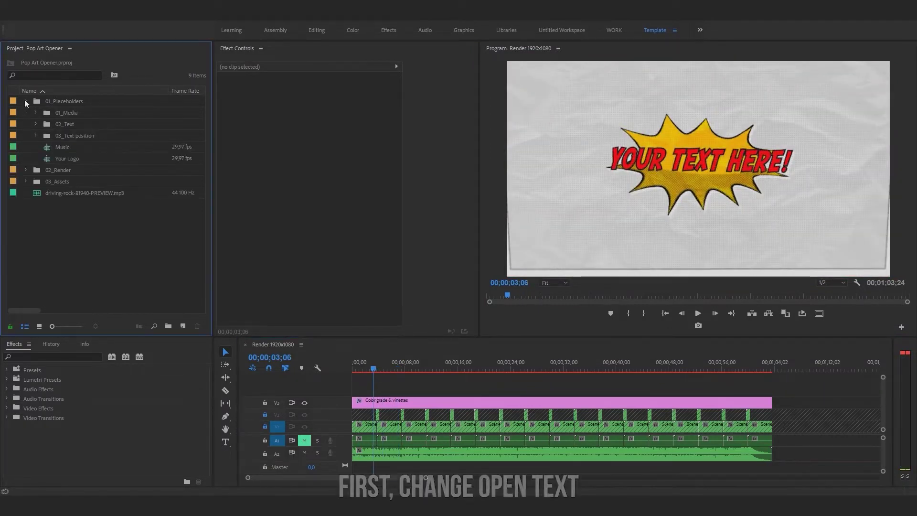
# Open the Text_0 sequence and change its starburst text to 'IGORILLA PRESENTS!'
pyautogui.click(35, 124)
pyautogui.click(57, 136)
pyautogui.doubleClick(56, 137)
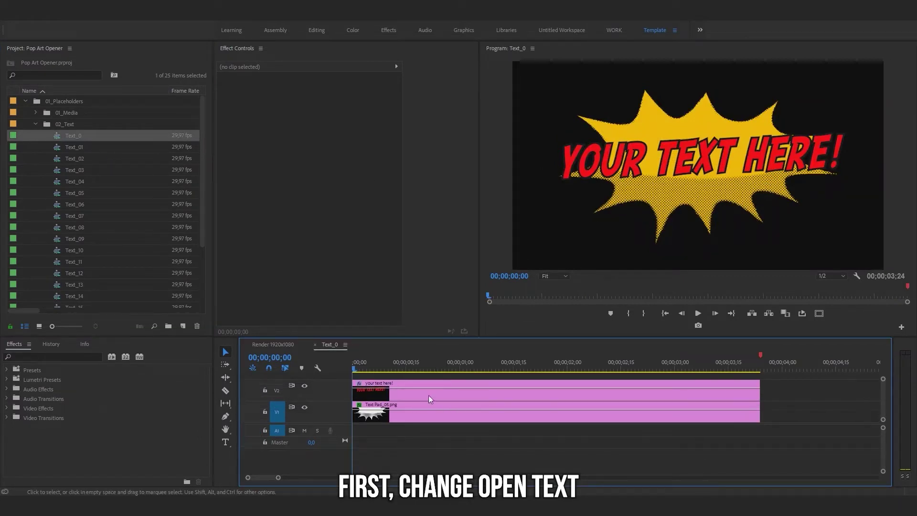
pyautogui.doubleClick(622, 160)
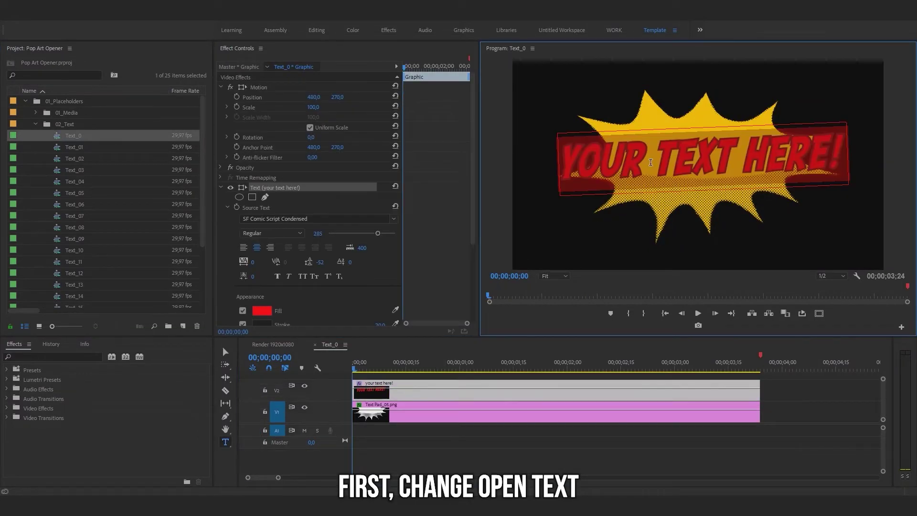
pyautogui.write('IGORILLA PRESENTS!')
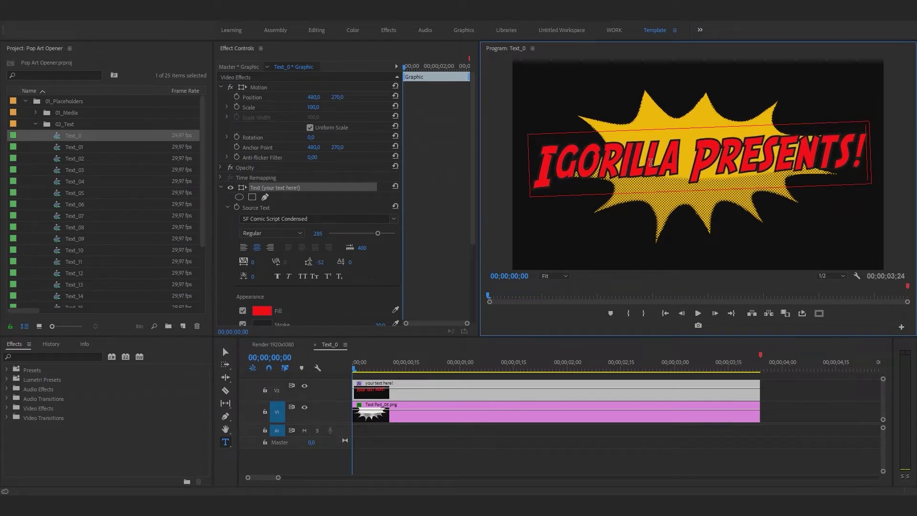
pyautogui.click(226, 353)
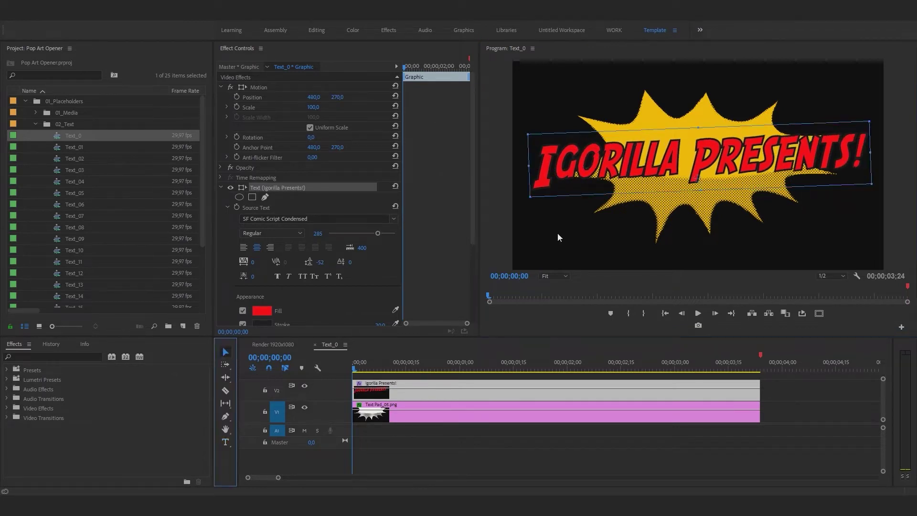
# Shrink and re-angle the text box slightly, then close Text_0
pyautogui.moveTo(529, 166); pyautogui.dragTo(542, 167)
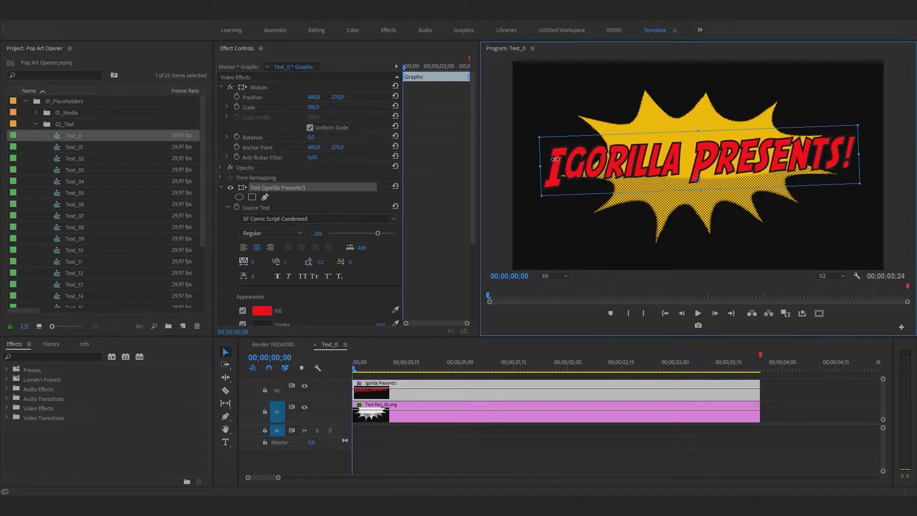
pyautogui.moveTo(866, 190); pyautogui.dragTo(869, 183)
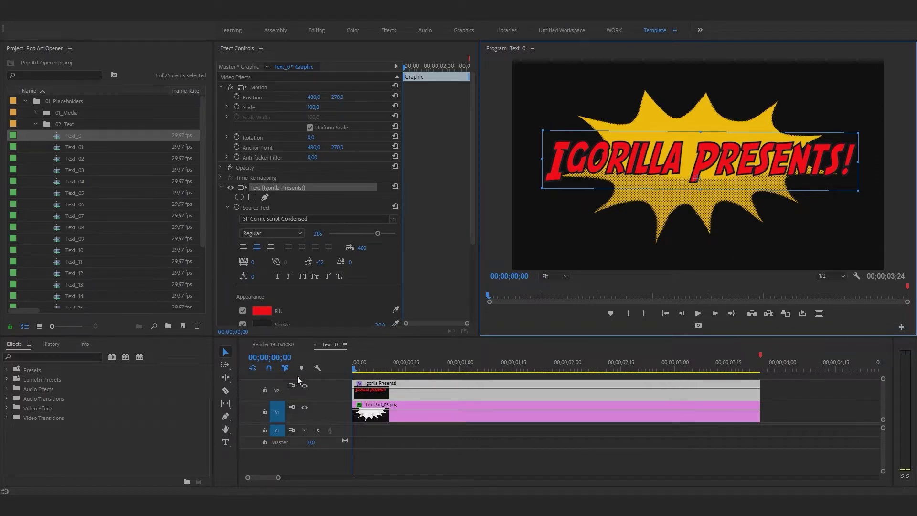
pyautogui.click(315, 344)
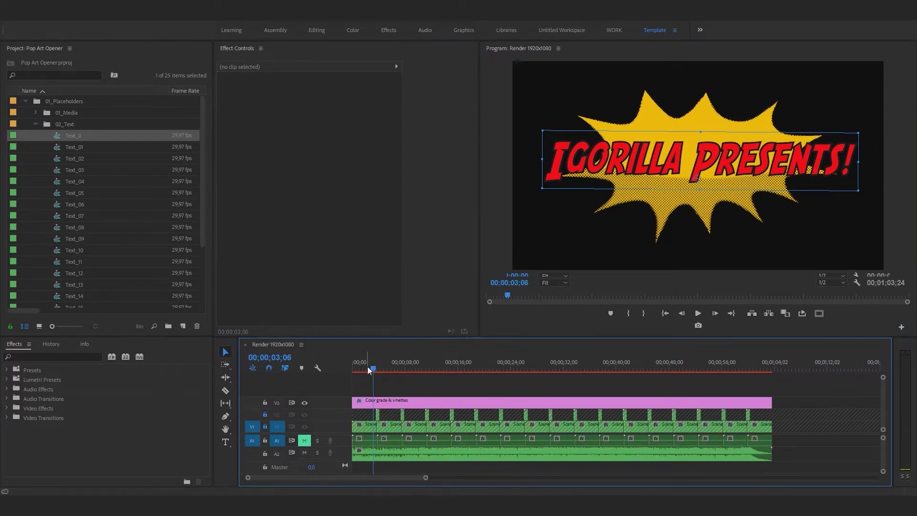
# Scrub the start of the main sequence and collapse the 02_Text folder
pyautogui.click(366, 368)
pyautogui.moveTo(367, 369); pyautogui.dragTo(394, 369)
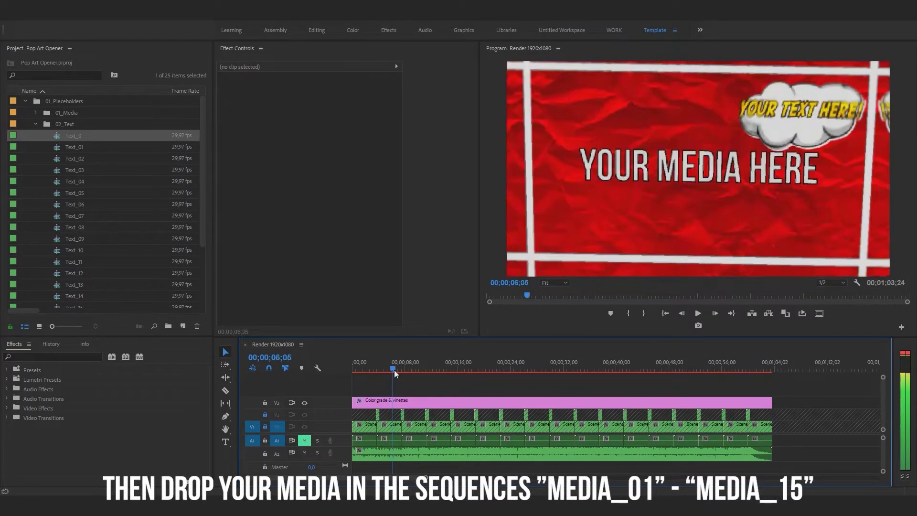
pyautogui.click(35, 124)
# Open the Media_01 and Media_02 sequences from the 01_Media folder
pyautogui.click(35, 113)
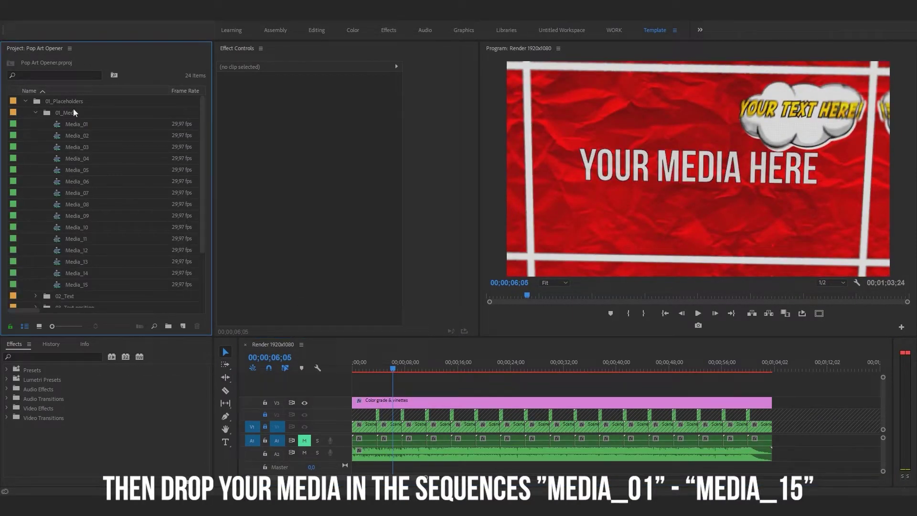
pyautogui.doubleClick(56, 125)
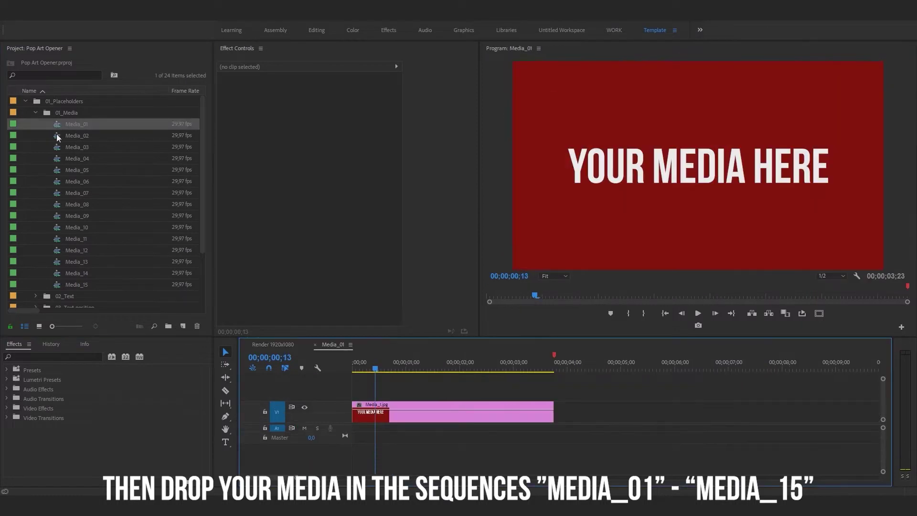
pyautogui.doubleClick(56, 134)
pyautogui.click(35, 113)
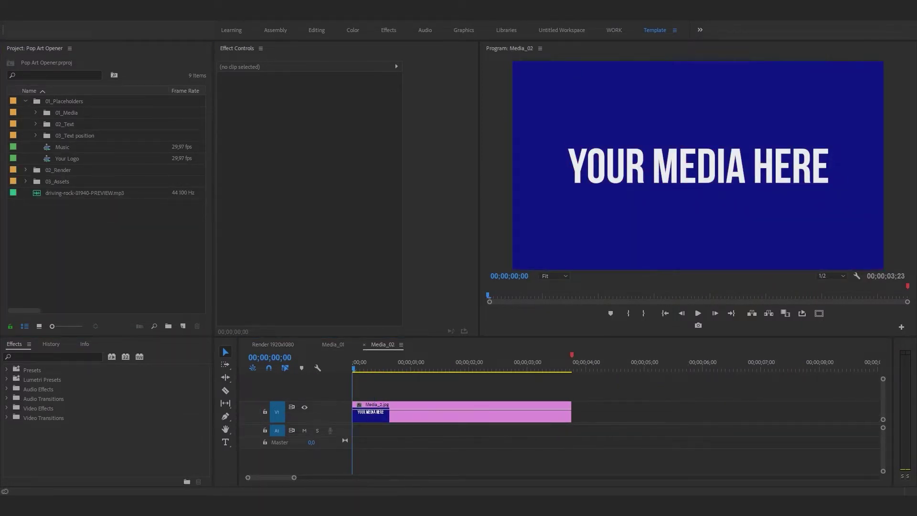
# Import the two mp4 clips and drop 453-1080.mp4 onto V1 in Media_01
pyautogui.moveTo(77, 291); pyautogui.dragTo(82, 269)
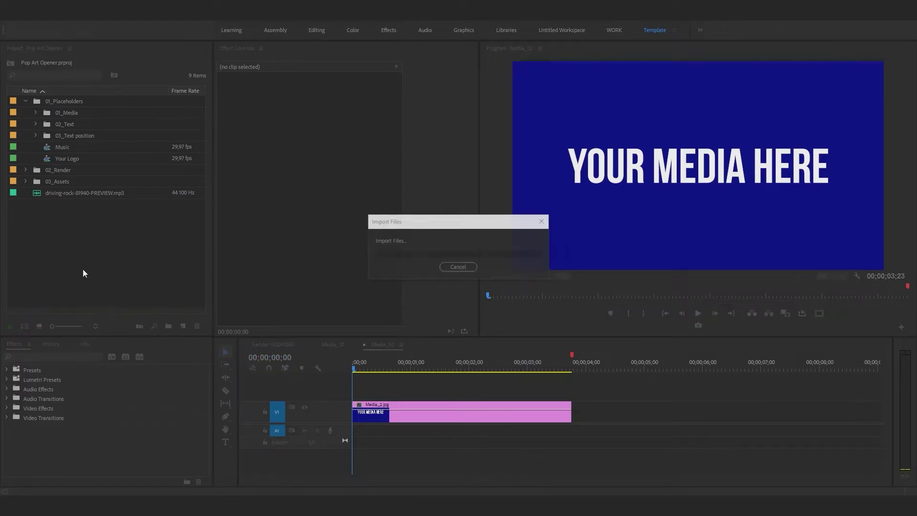
pyautogui.click(334, 345)
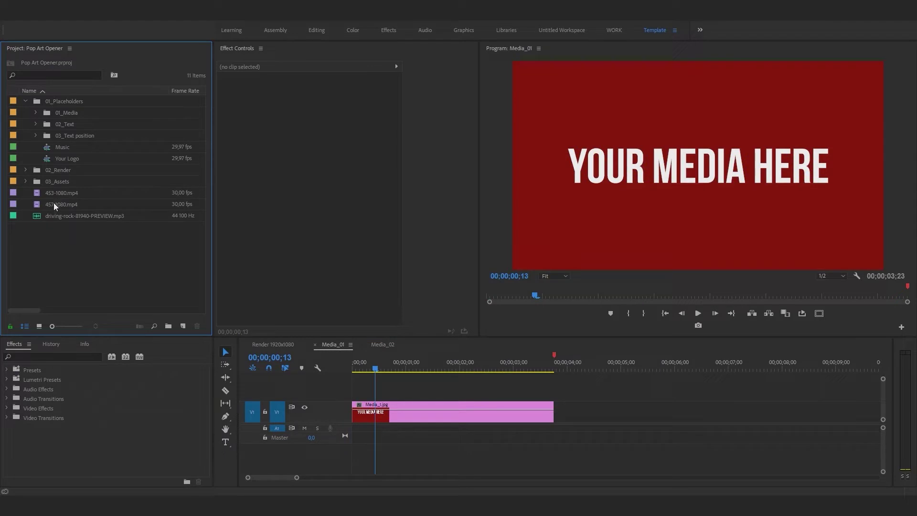
pyautogui.click(37, 192)
pyautogui.moveTo(404, 336); pyautogui.dragTo(351, 412)
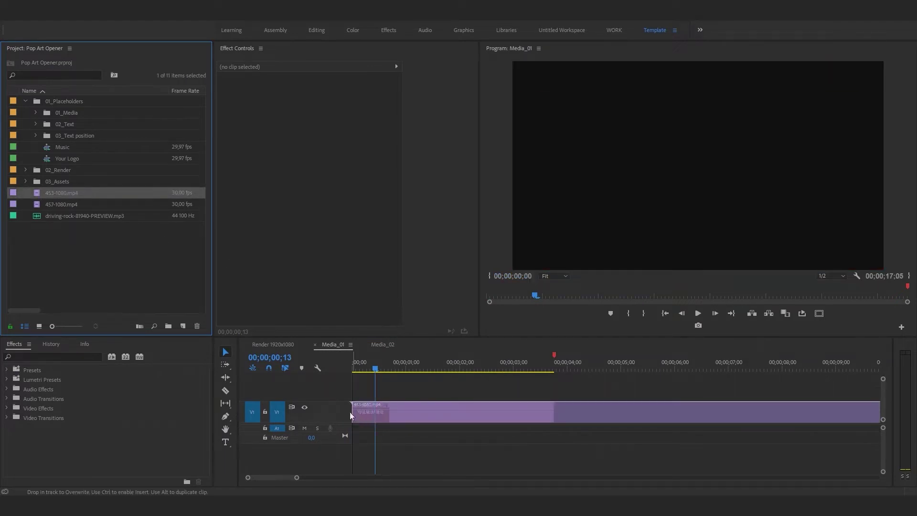
# Trim 453-1080.mp4 to end at the red marker, 00;00;03;23
pyautogui.press('-')
pyautogui.moveTo(371, 362); pyautogui.dragTo(453, 368)
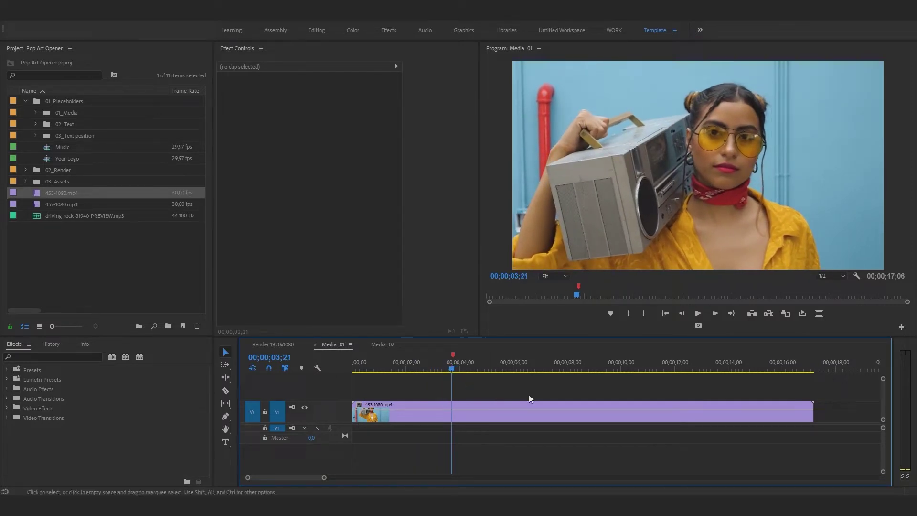
pyautogui.moveTo(812, 414); pyautogui.dragTo(460, 433)
pyautogui.press('=')
pyautogui.press('=')
pyautogui.moveTo(678, 417); pyautogui.dragTo(630, 417)
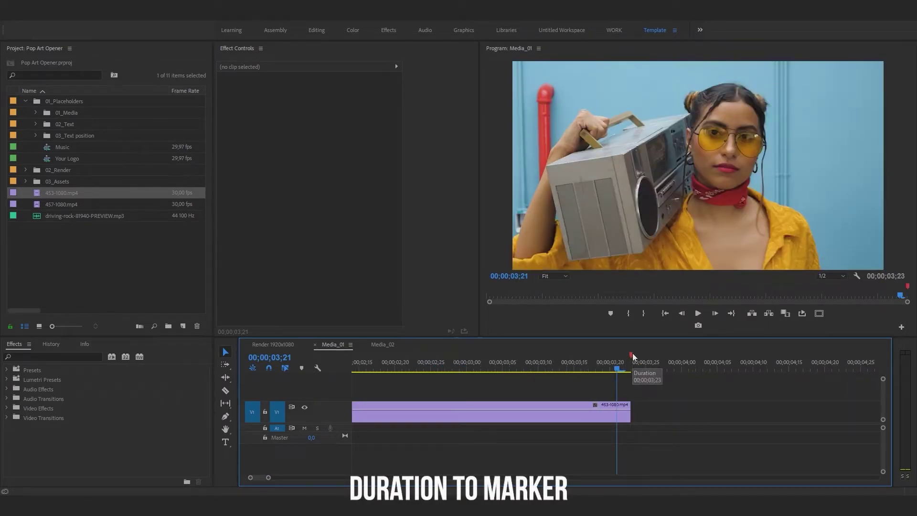
pyautogui.press('-')
pyautogui.press('-')
pyautogui.press('-')
pyautogui.click(373, 375)
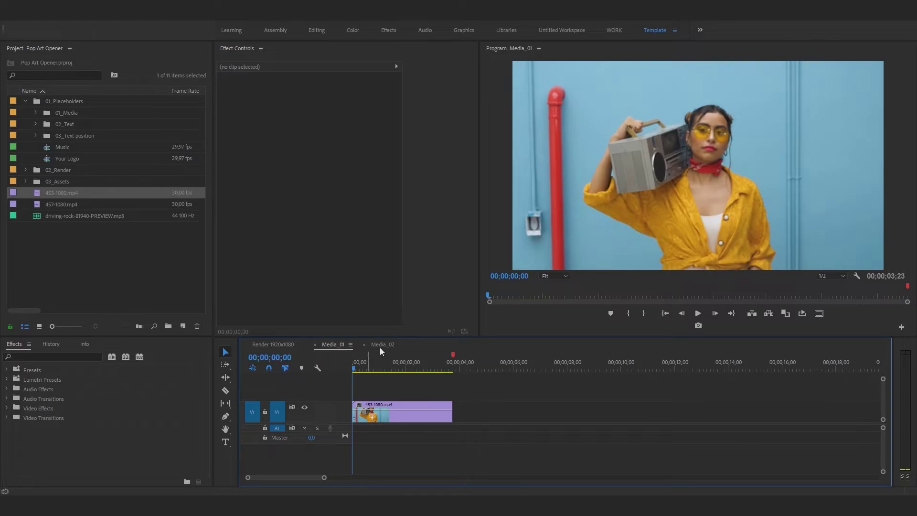
# Replace Media_02's placeholder with 457-1080.mp4 and delete the part after the marker
pyautogui.click(379, 348)
pyautogui.moveTo(36, 205); pyautogui.dragTo(373, 412)
pyautogui.press('c')
pyautogui.click(573, 412)
pyautogui.press('v')
pyautogui.click(603, 416)
pyautogui.press('Delete')
# Check the shortened clip, then return to the Render 1920x1080 sequence
pyautogui.moveTo(391, 364); pyautogui.dragTo(390, 366)
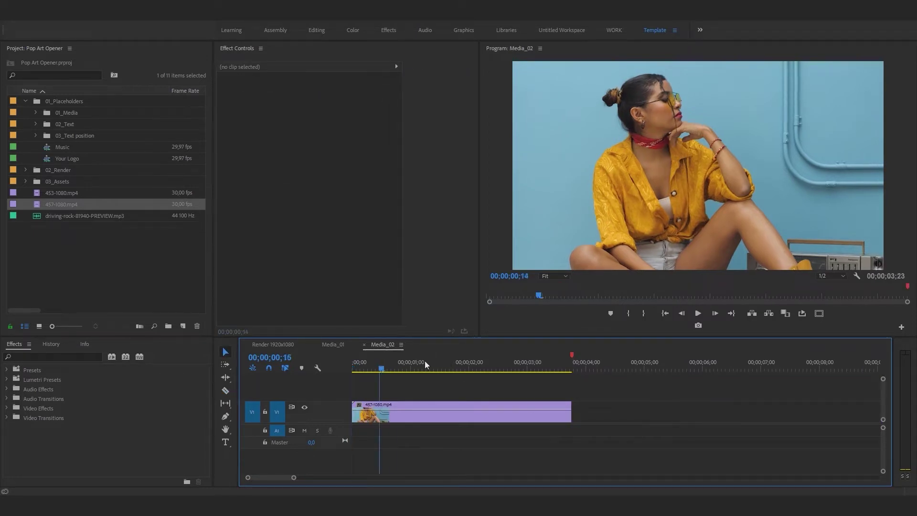
pyautogui.press('Home')
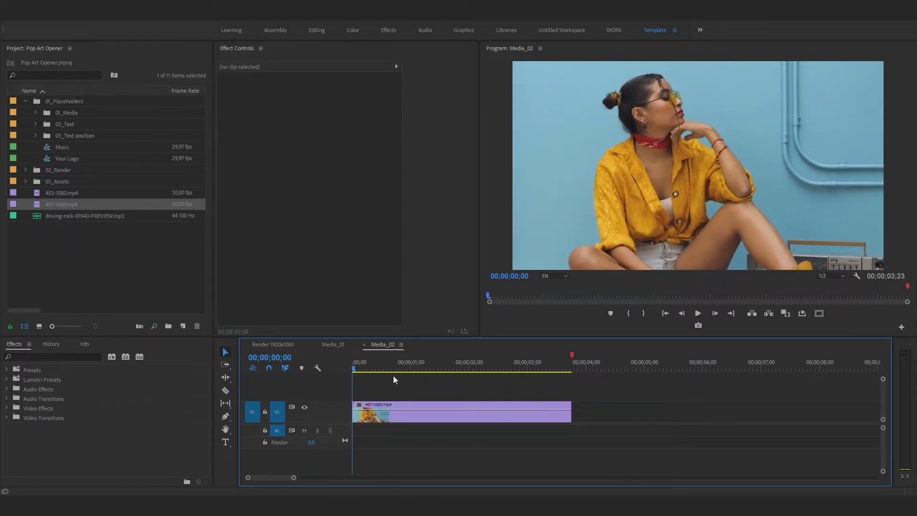
pyautogui.click(86, 280)
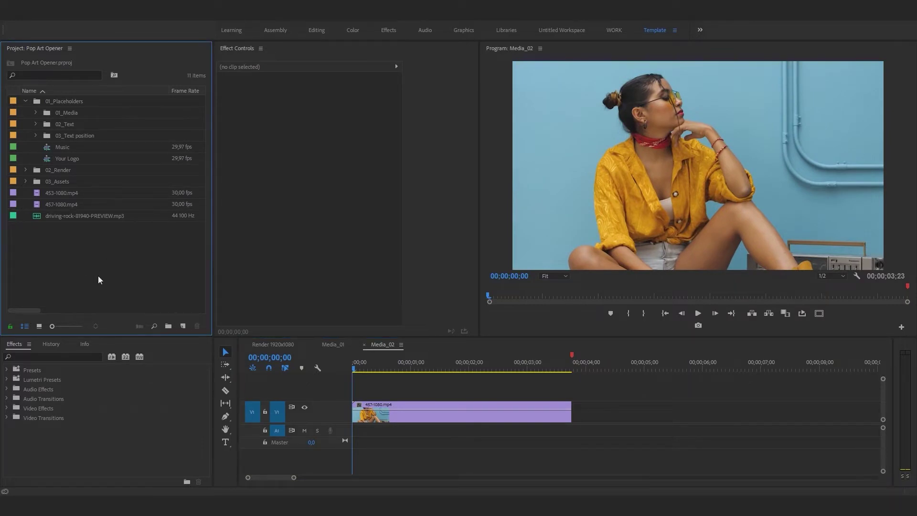
pyautogui.click(271, 344)
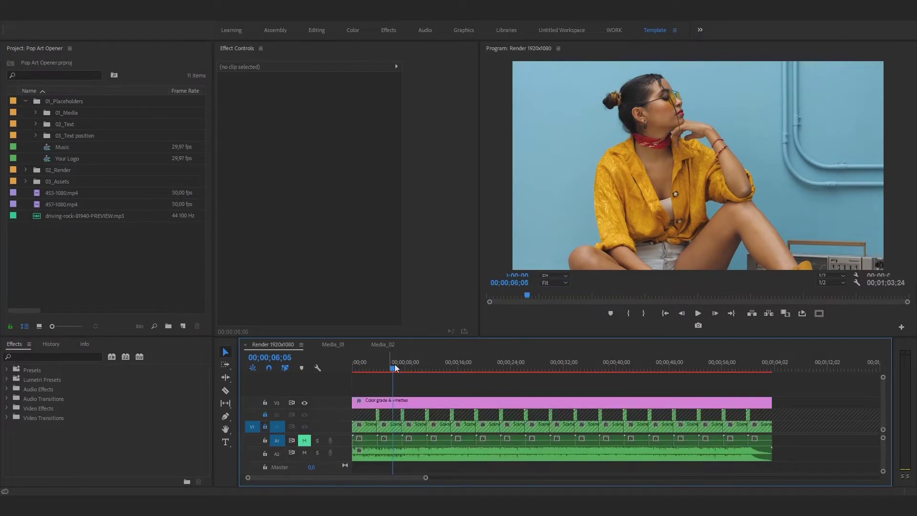
# Play the main sequence with the new footage and drop preview resolution to 1/4
pyautogui.moveTo(393, 369); pyautogui.dragTo(385, 372)
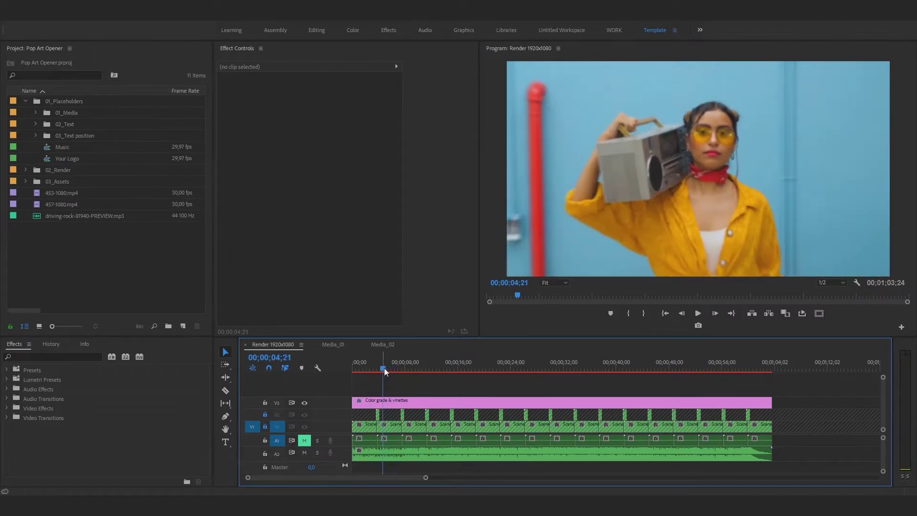
pyautogui.press('space')
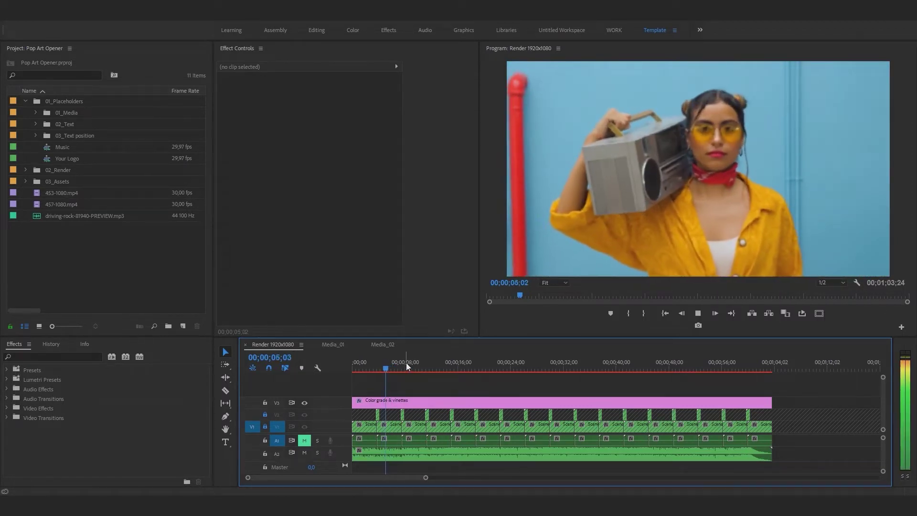
pyautogui.press('space')
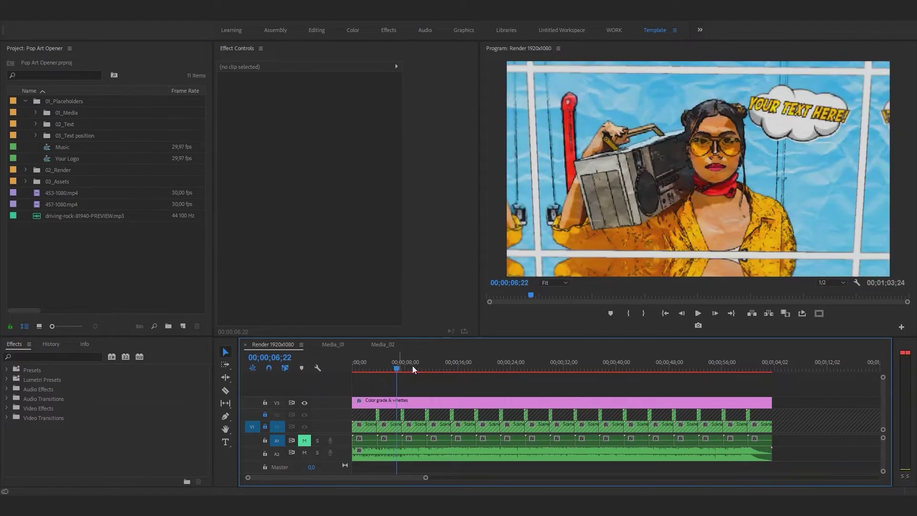
pyautogui.click(840, 283)
pyautogui.click(844, 311)
# Replay from about 6 seconds and expand the 02_Text folder
pyautogui.click(397, 365)
pyautogui.press('space')
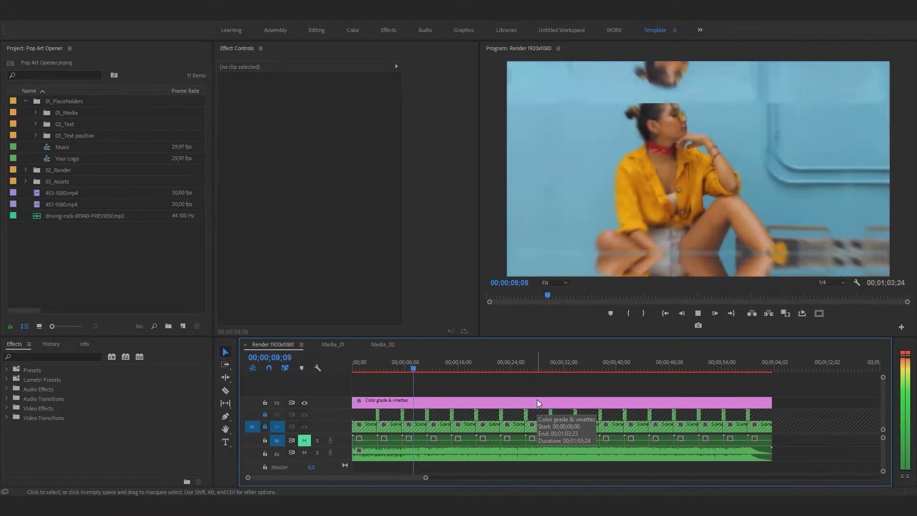
pyautogui.press('space')
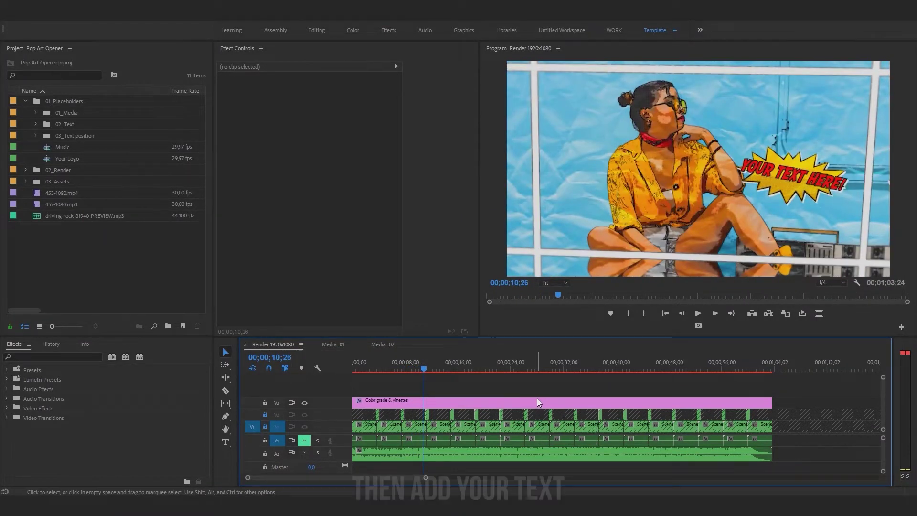
pyautogui.click(35, 125)
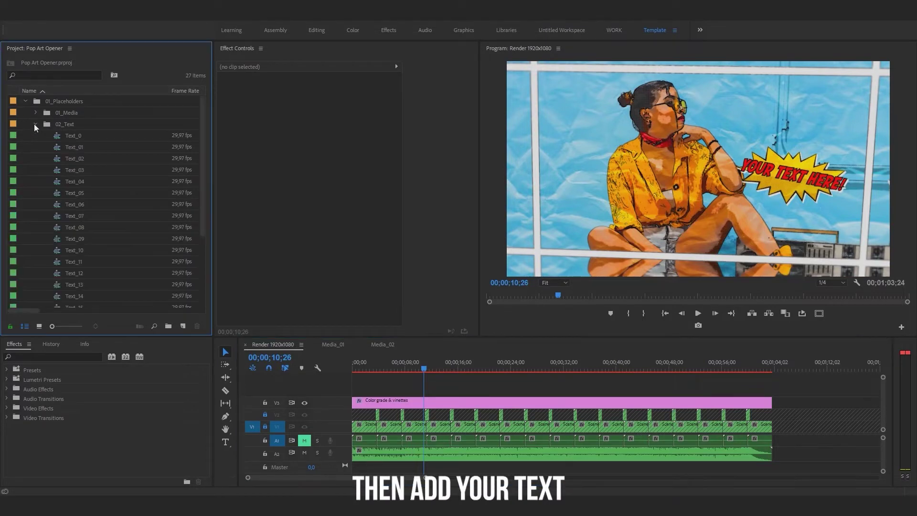
# Open Text_01 and Text_02, then select Text_01's Text Pad_06.png cloud clip
pyautogui.doubleClick(56, 146)
pyautogui.doubleClick(54, 158)
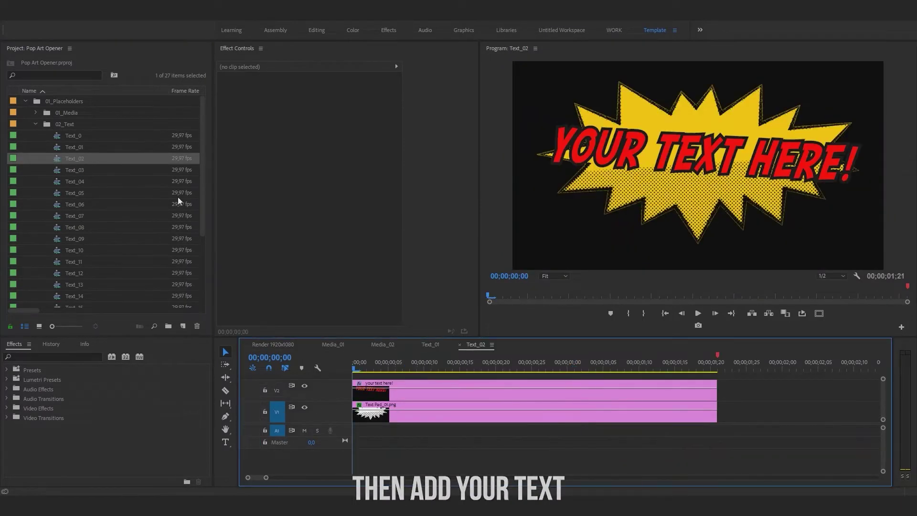
pyautogui.click(431, 345)
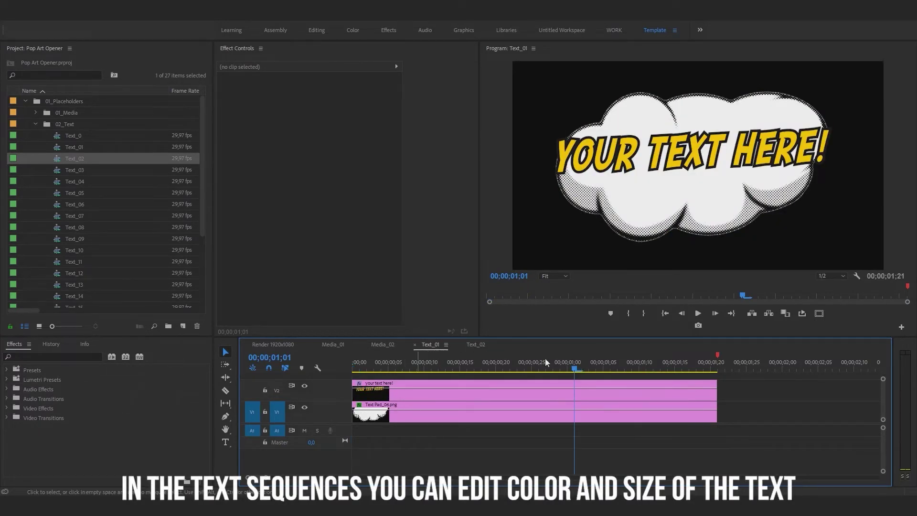
pyautogui.click(404, 415)
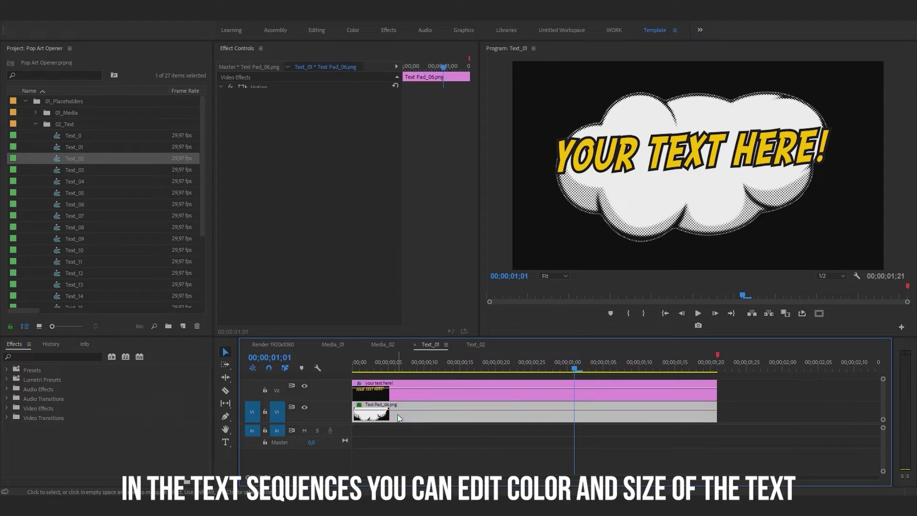
pyautogui.click(423, 365)
pyautogui.moveTo(423, 367); pyautogui.dragTo(488, 366)
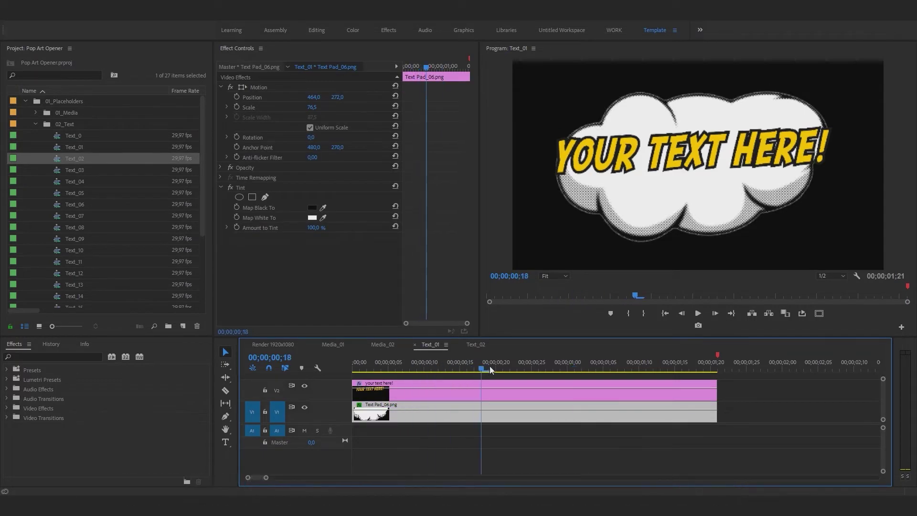
# Set the cloud's Tint Map White To colour to golden yellow
pyautogui.click(311, 218)
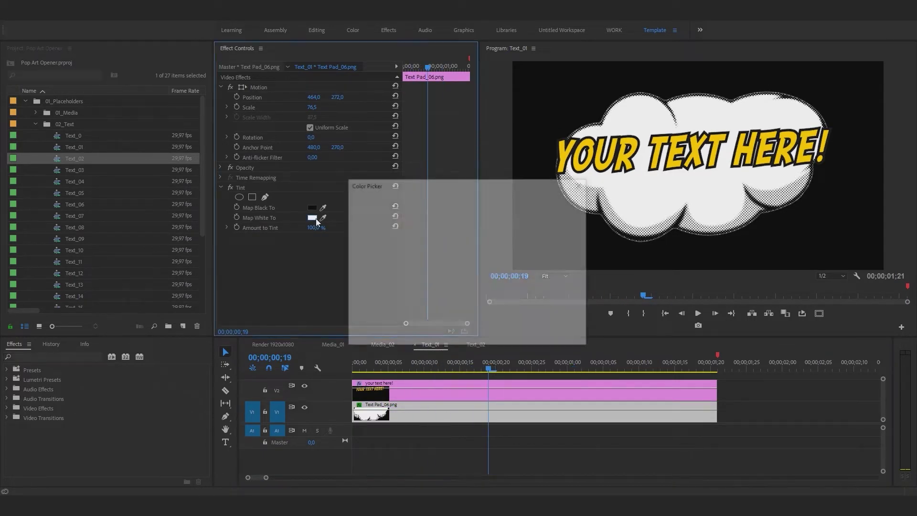
pyautogui.click(473, 328)
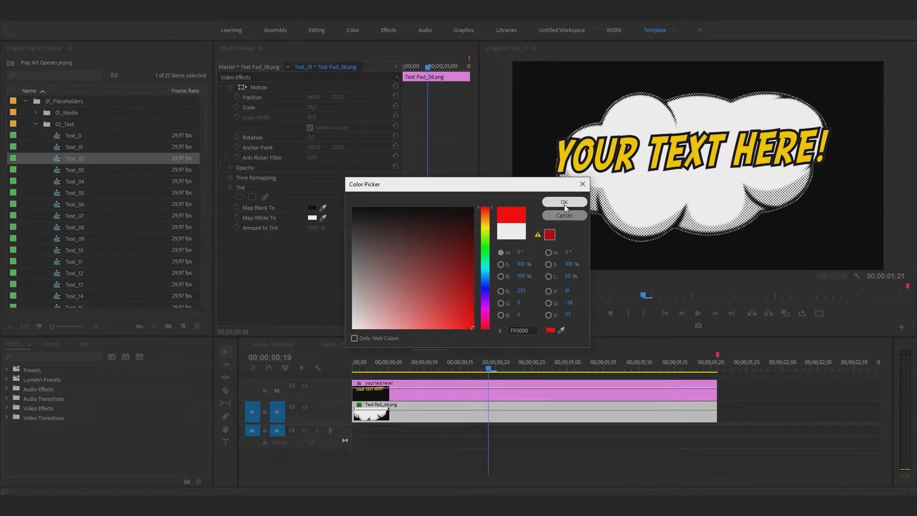
pyautogui.click(564, 203)
pyautogui.click(312, 217)
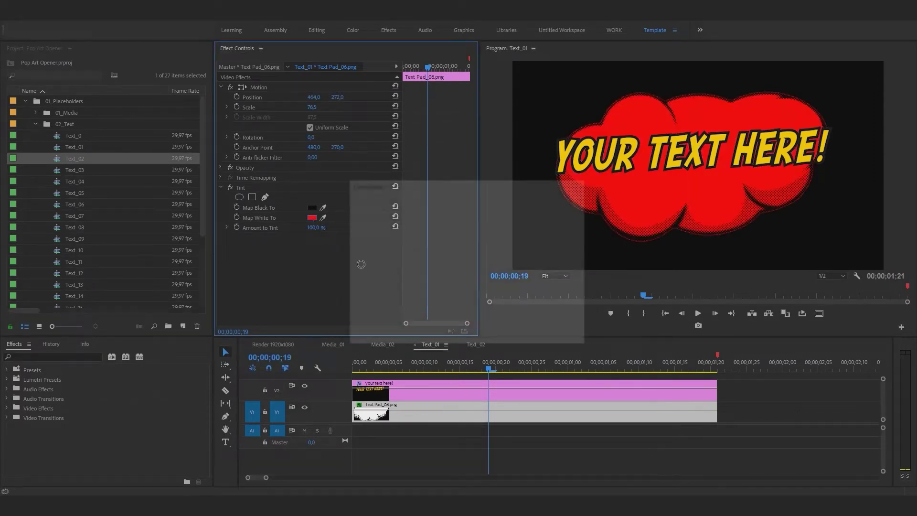
pyautogui.click(485, 231)
pyautogui.click(554, 205)
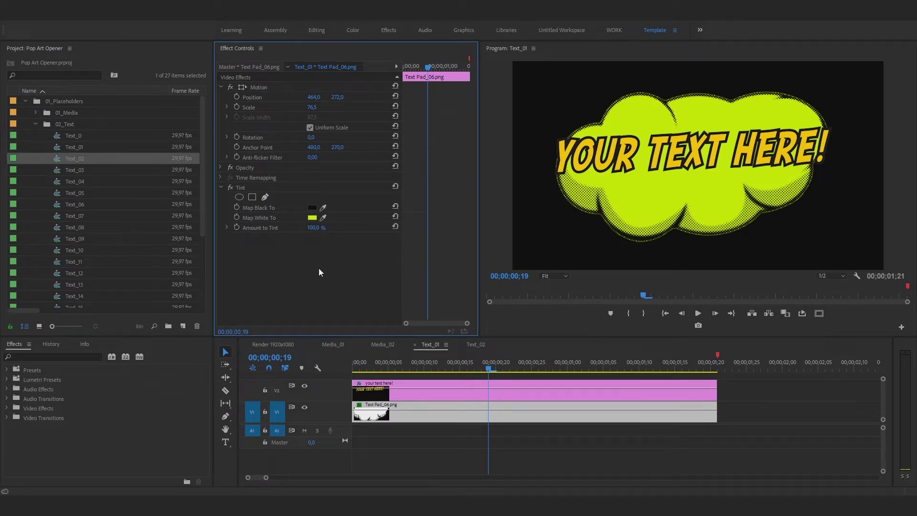
pyautogui.click(313, 218)
pyautogui.moveTo(488, 236); pyautogui.dragTo(488, 223)
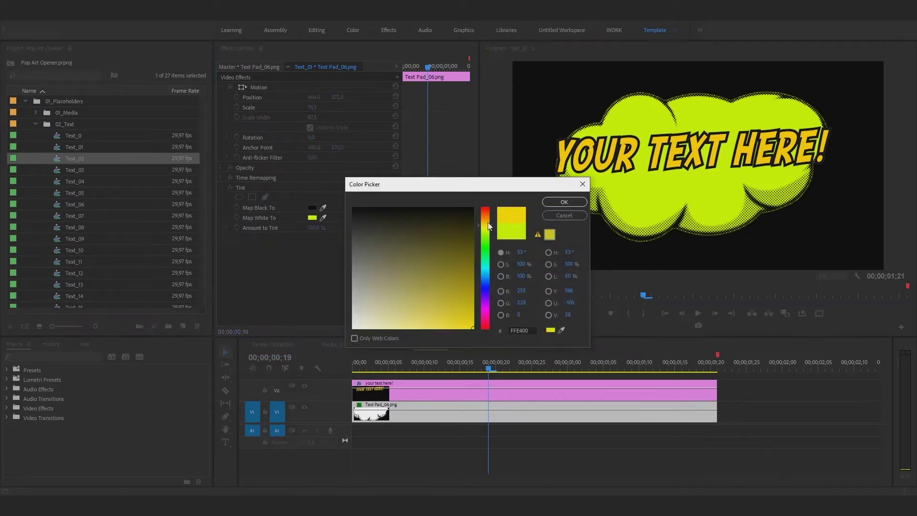
pyautogui.click(561, 203)
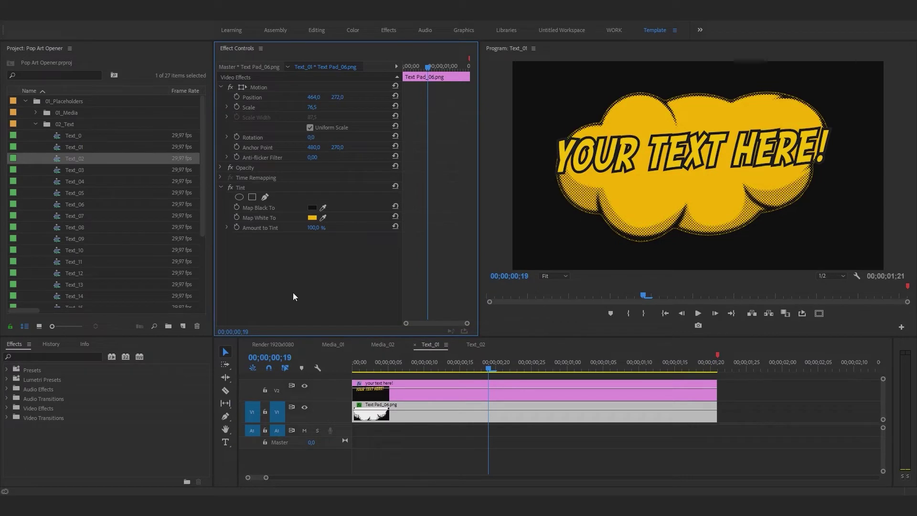
pyautogui.click(403, 397)
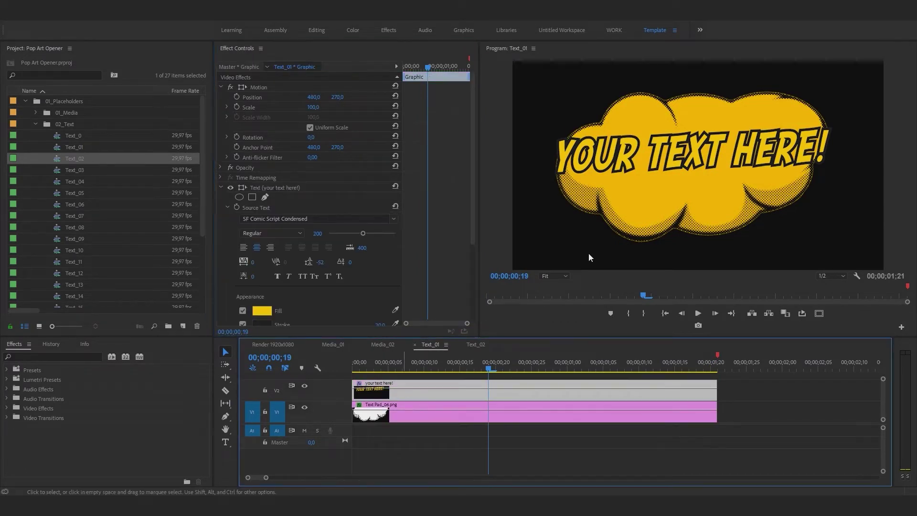
# Replace the cloud text with 'AWESOME TEMPLATE!' and make its fill white
pyautogui.doubleClick(614, 164)
pyautogui.hotkey('ctrl', 'a')
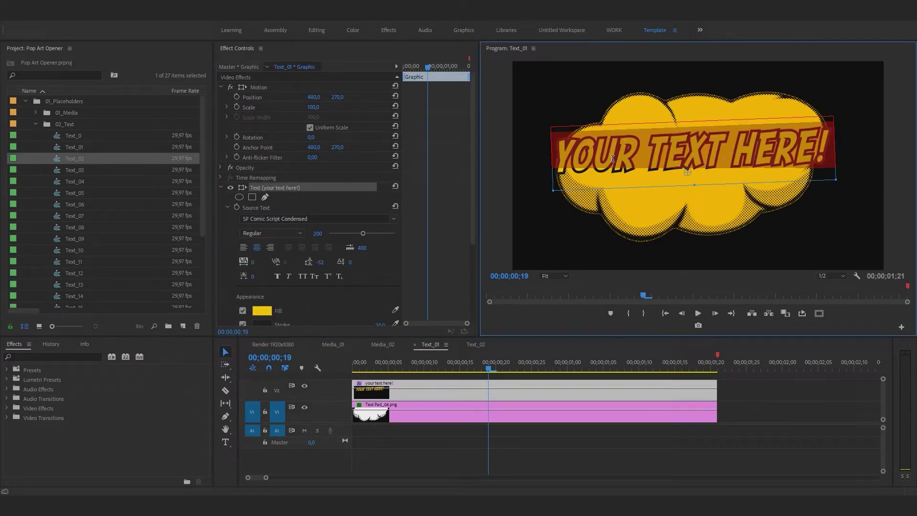
pyautogui.write('AWESOME ')
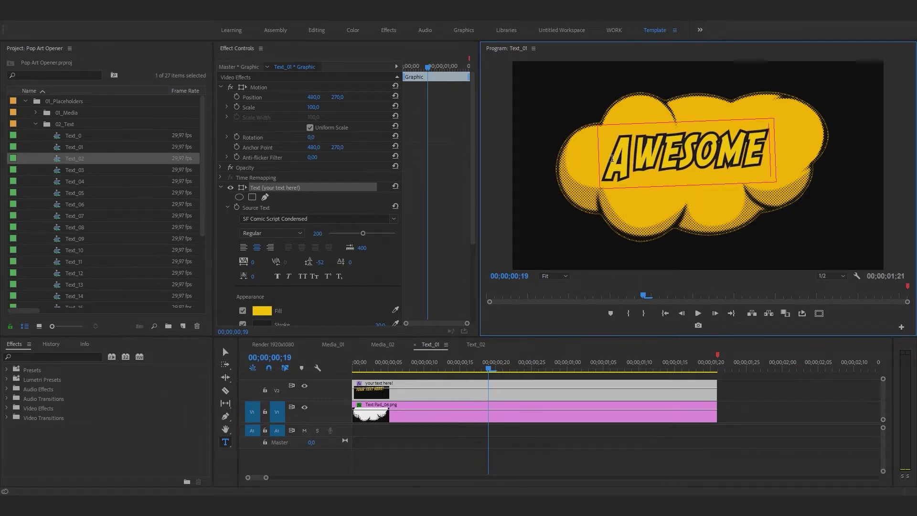
pyautogui.write('TEMPL')
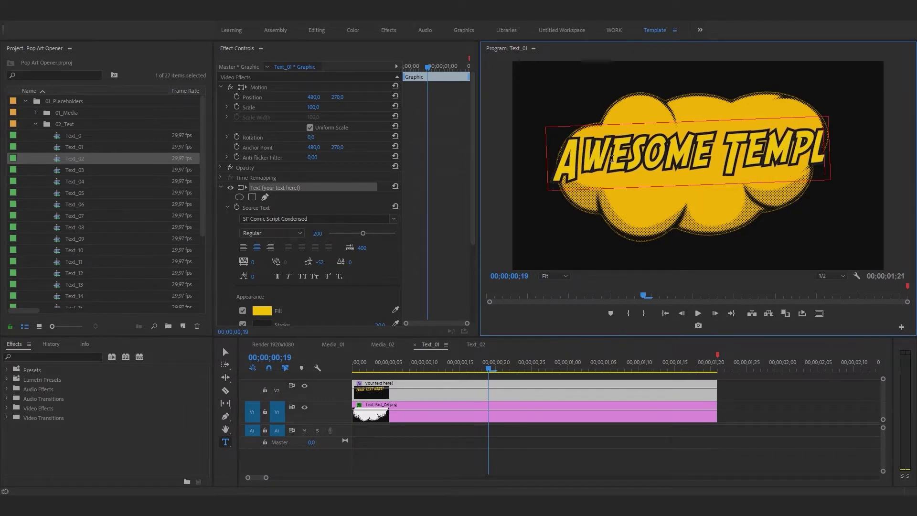
pyautogui.write('ATE!')
pyautogui.press('Escape')
pyautogui.click(264, 315)
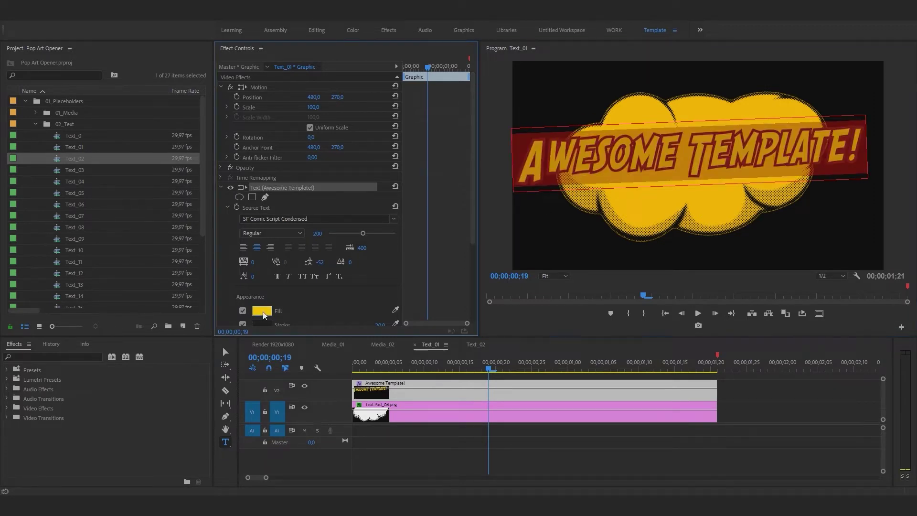
pyautogui.click(262, 311)
pyautogui.moveTo(375, 288); pyautogui.dragTo(322, 346)
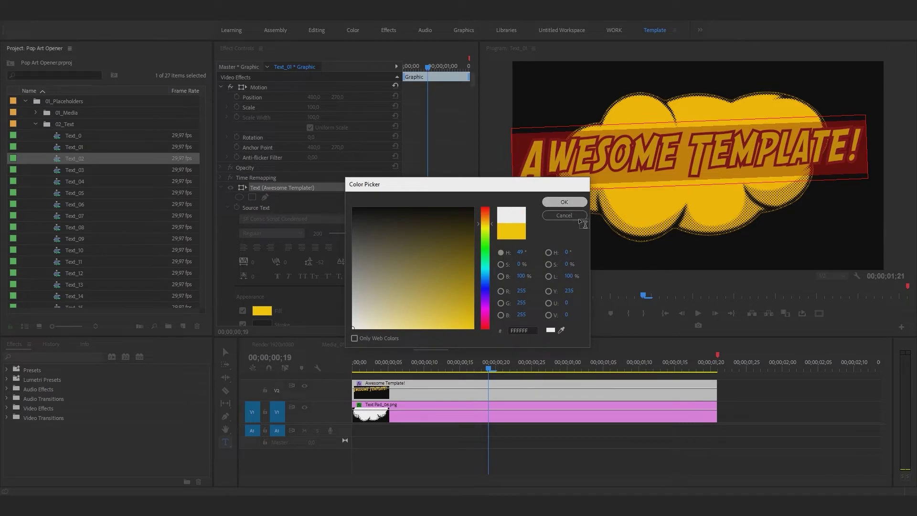
pyautogui.click(564, 202)
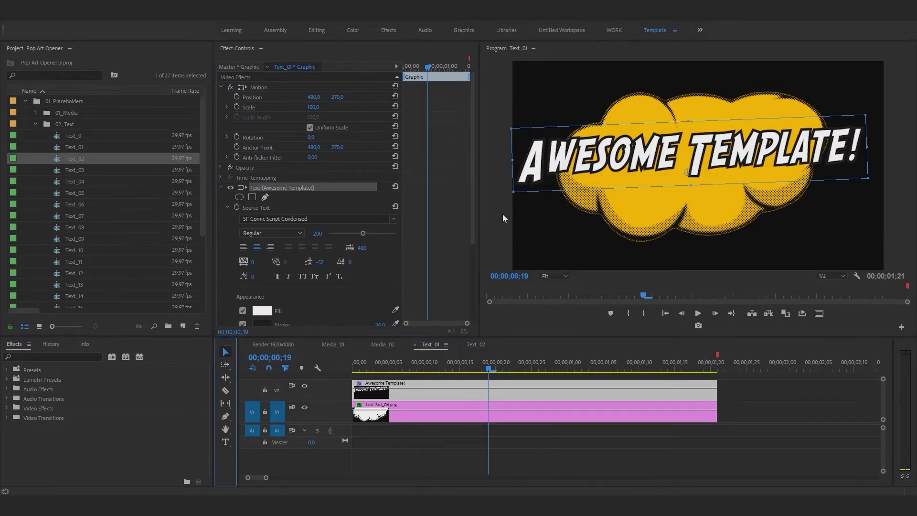
# Shrink the text slightly and tilt it counter-clockwise across the bubble
pyautogui.moveTo(516, 161); pyautogui.dragTo(525, 161)
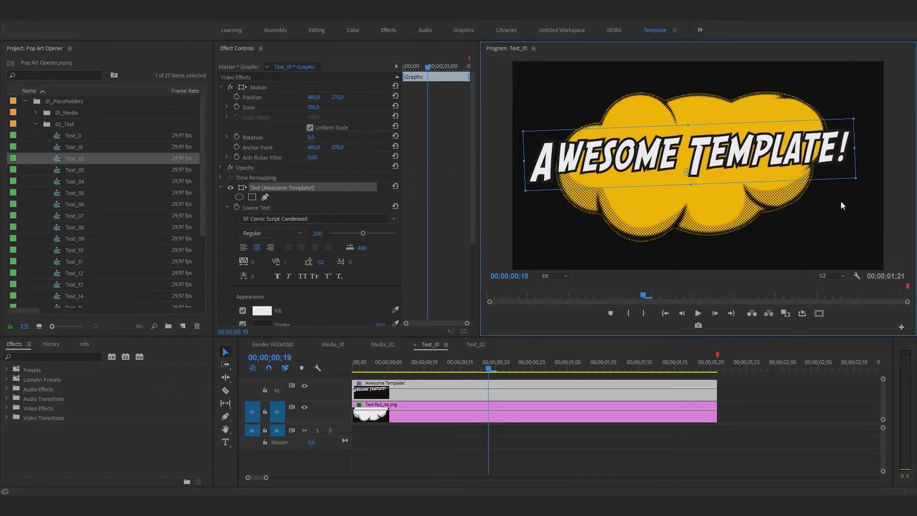
pyautogui.moveTo(867, 189); pyautogui.dragTo(865, 205)
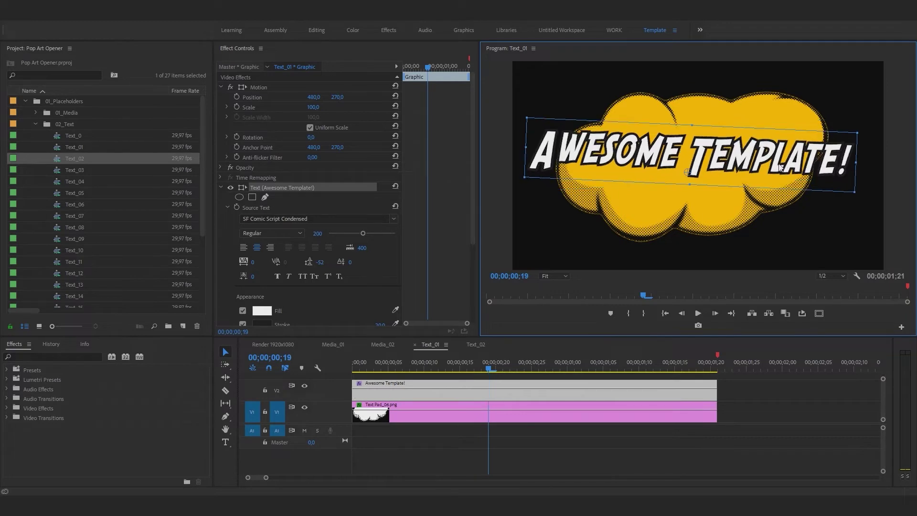
pyautogui.moveTo(778, 167); pyautogui.dragTo(783, 169)
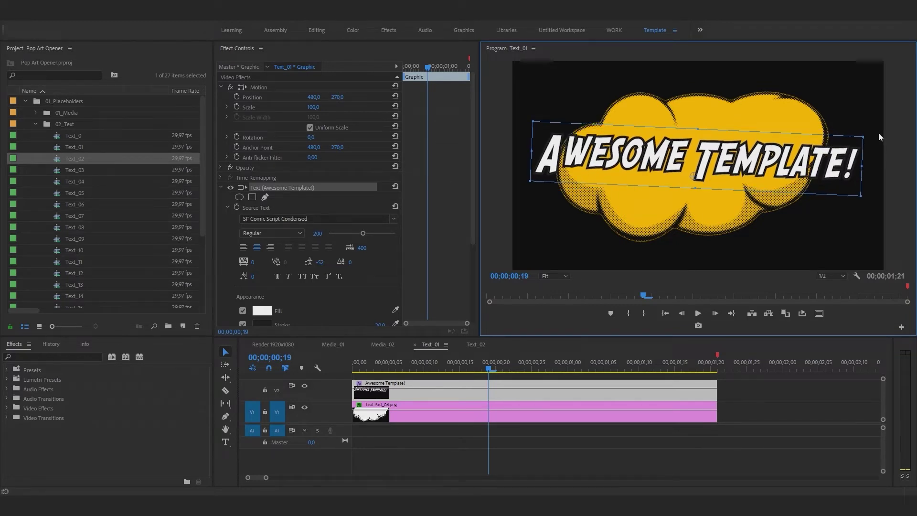
pyautogui.moveTo(872, 136); pyautogui.dragTo(865, 103)
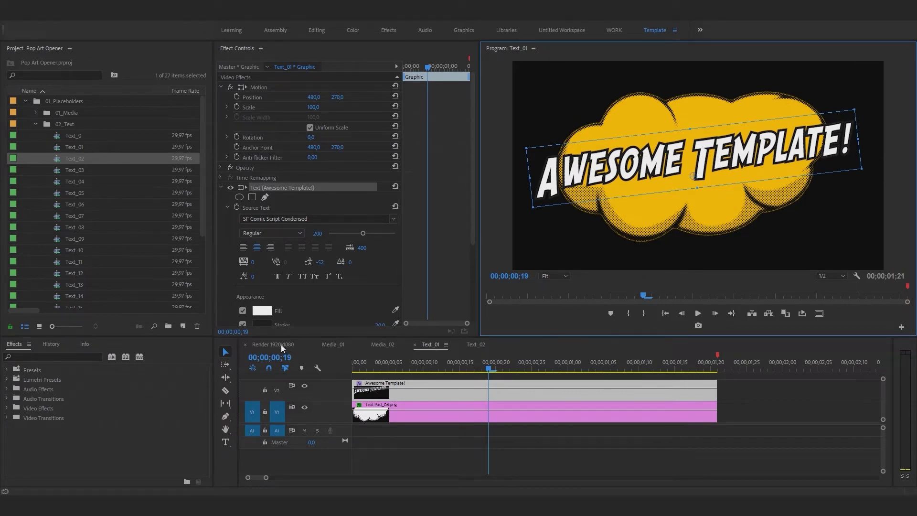
# In Text_02, set the Text Pad_01.png starburst's Tint Map White To colour to cyan
pyautogui.click(480, 345)
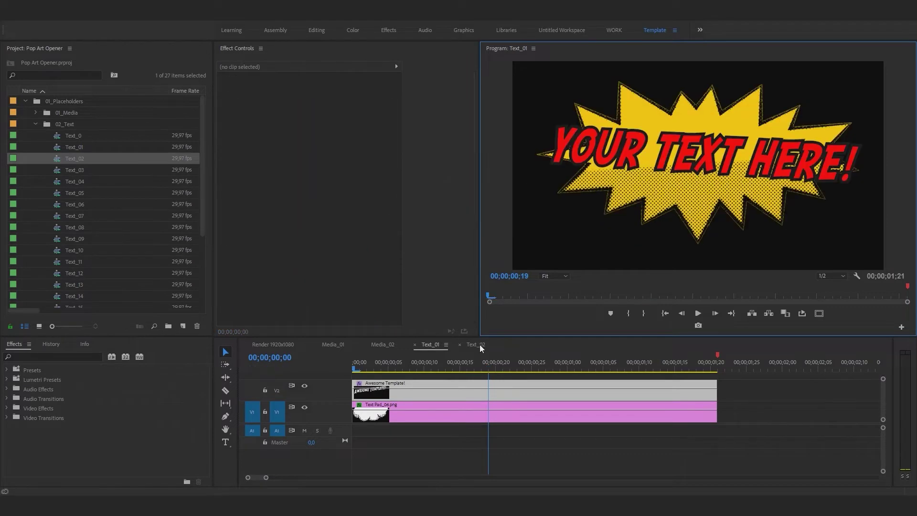
pyautogui.click(414, 416)
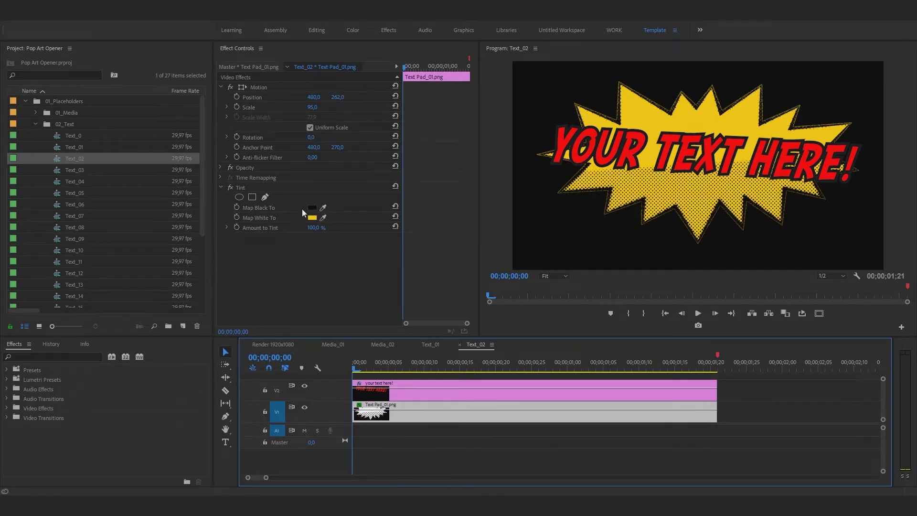
pyautogui.click(312, 218)
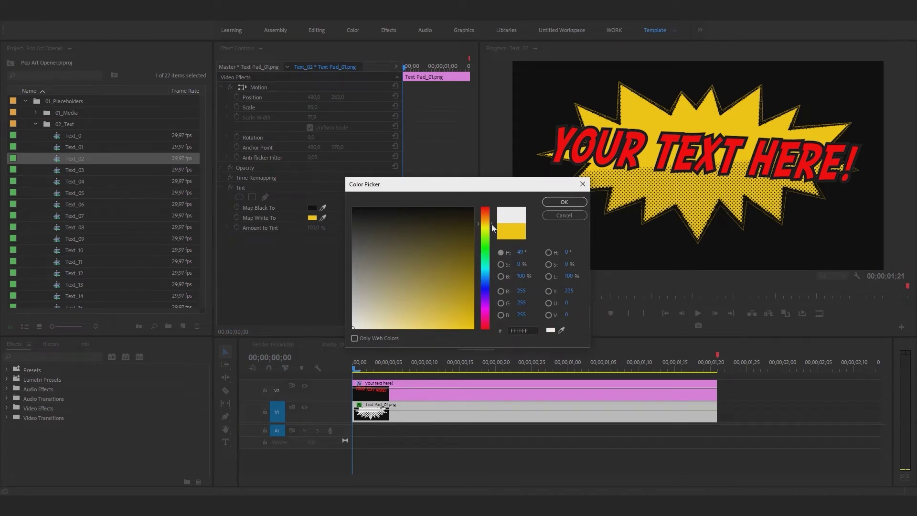
pyautogui.moveTo(491, 224); pyautogui.dragTo(489, 252)
pyautogui.moveTo(447, 289); pyautogui.dragTo(492, 270)
pyautogui.click(564, 202)
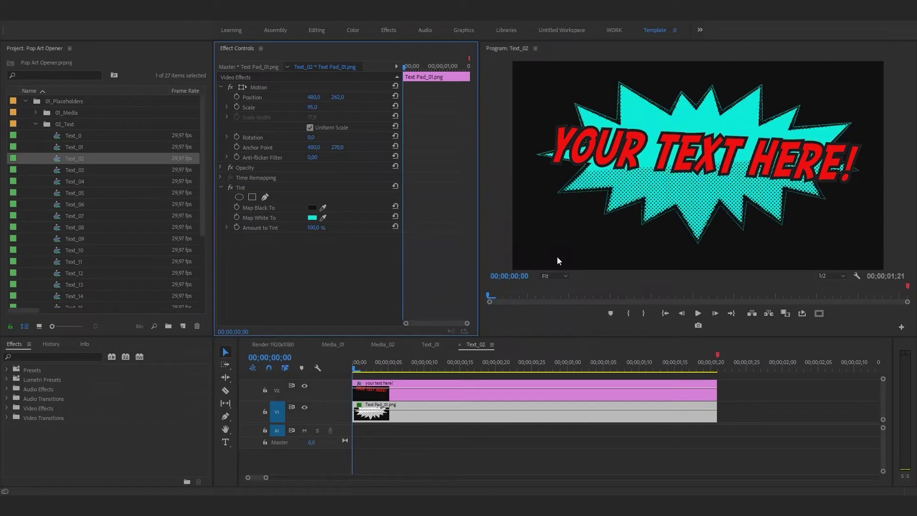
pyautogui.click(398, 397)
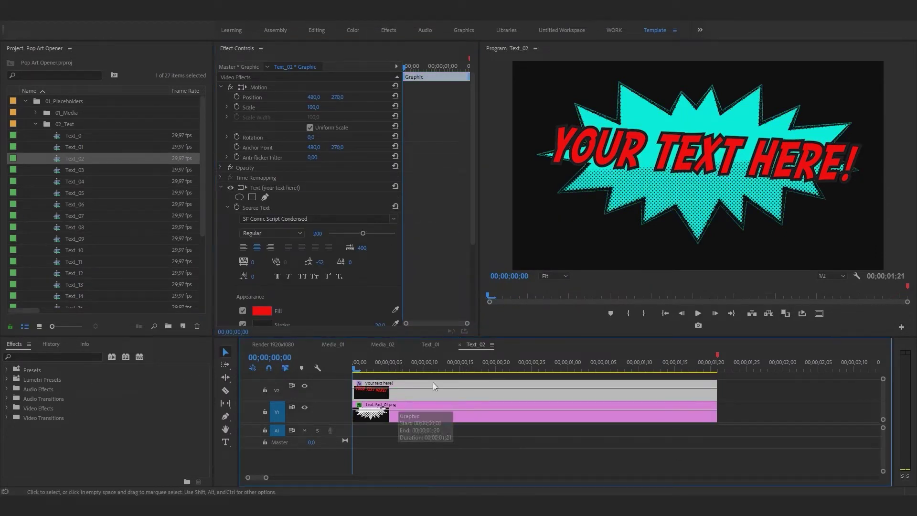
# Change the starburst caption to 'POP ART OPENER!' and tilt it further counter-clockwise
pyautogui.doubleClick(616, 151)
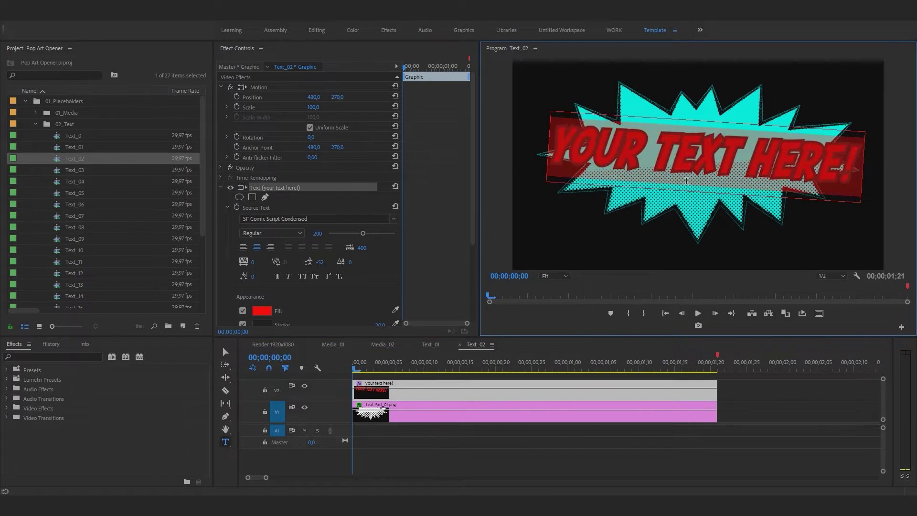
pyautogui.write('POP')
pyautogui.write('ART OPENER!')
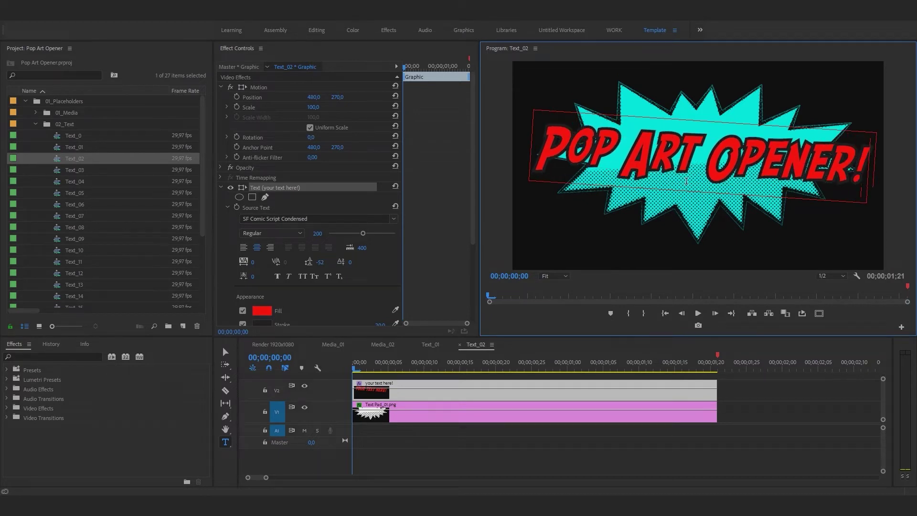
pyautogui.press('Escape')
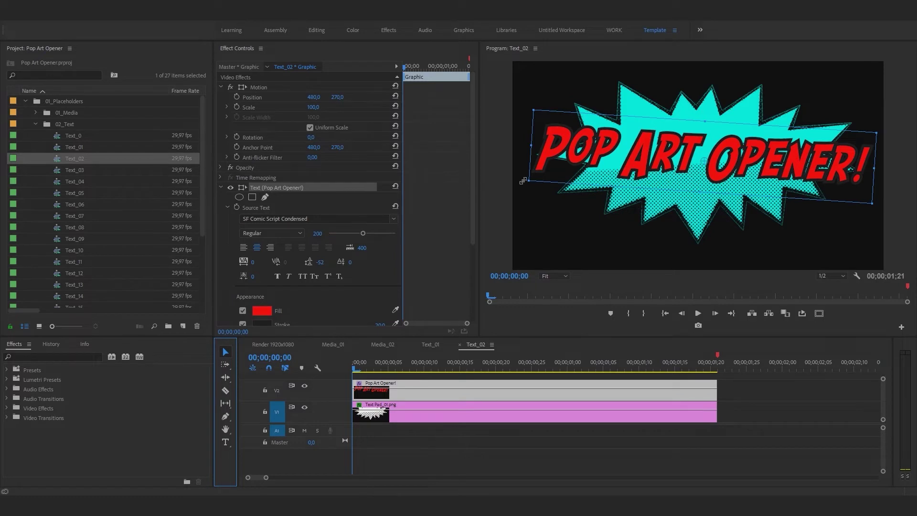
pyautogui.moveTo(521, 180)
pyautogui.mouseDown()
pyautogui.moveTo(529, 202)
pyautogui.moveTo(538, 174)
pyautogui.mouseUp()
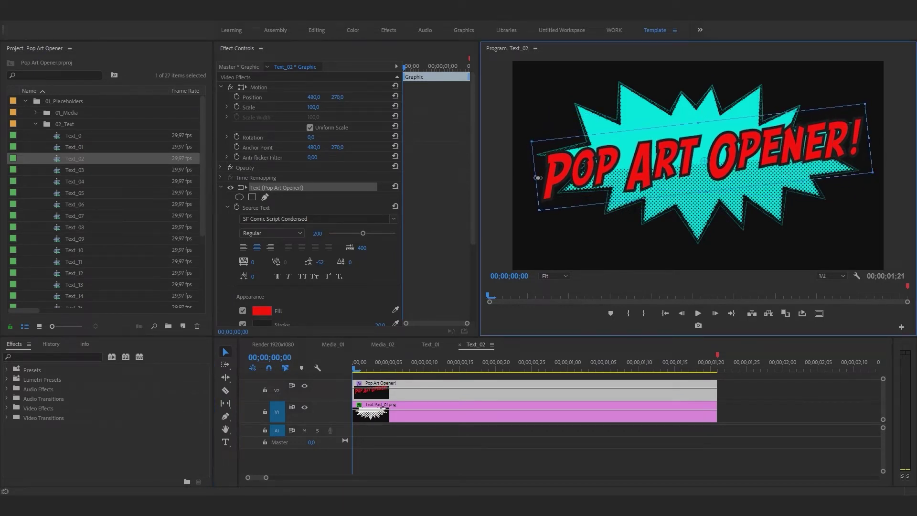
pyautogui.click(279, 346)
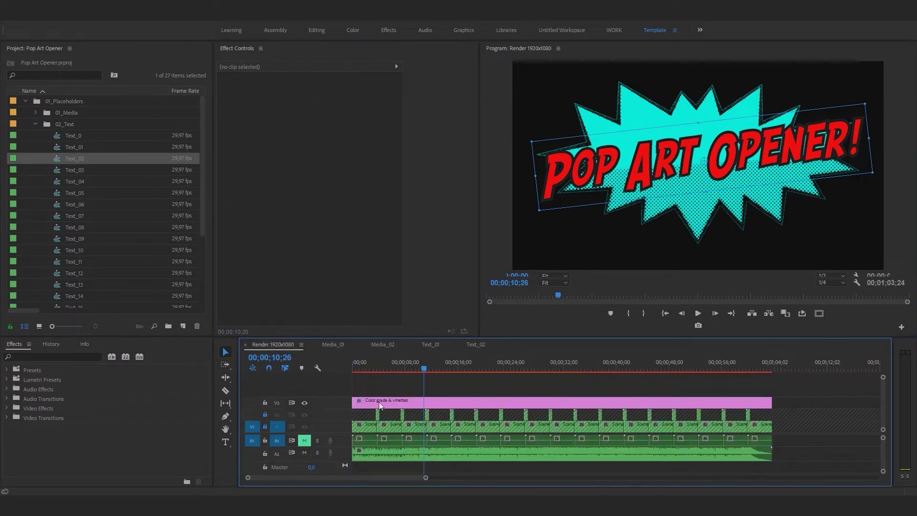
# Play the render just before the new Pop Art Opener! bubble to preview it, then return to Text_02
pyautogui.moveTo(424, 366); pyautogui.dragTo(398, 364)
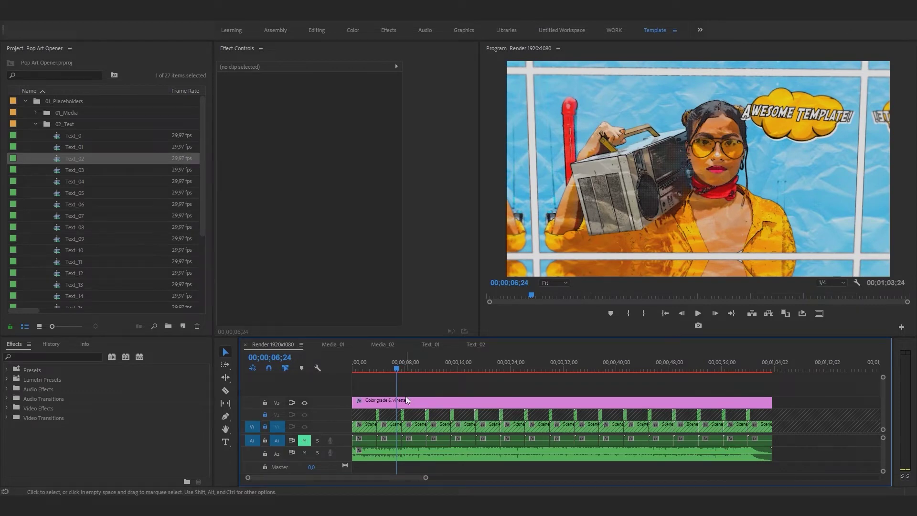
pyautogui.press('Left')
pyautogui.press('Left')
pyautogui.press('Left')
pyautogui.press('Left')
pyautogui.press('Left')
pyautogui.press('Left')
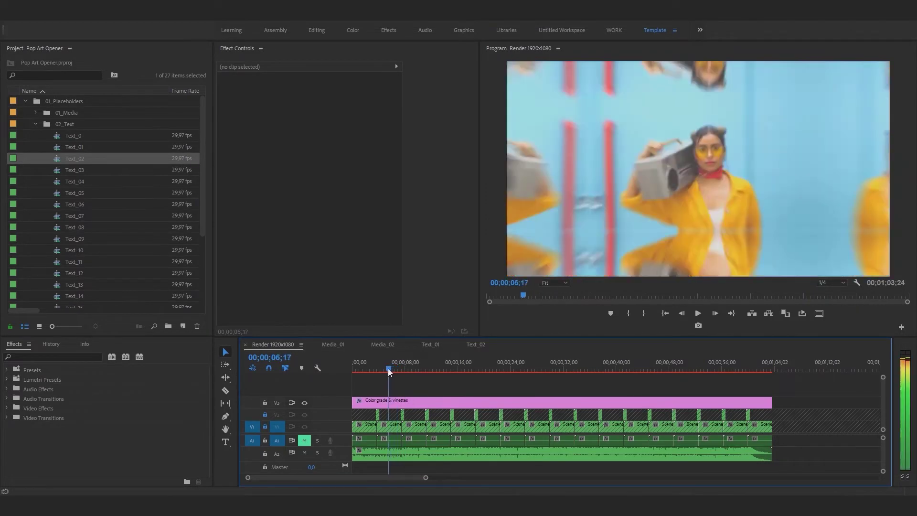
pyautogui.press('Left')
pyautogui.press('Left')
pyautogui.press('Left')
pyautogui.press('space')
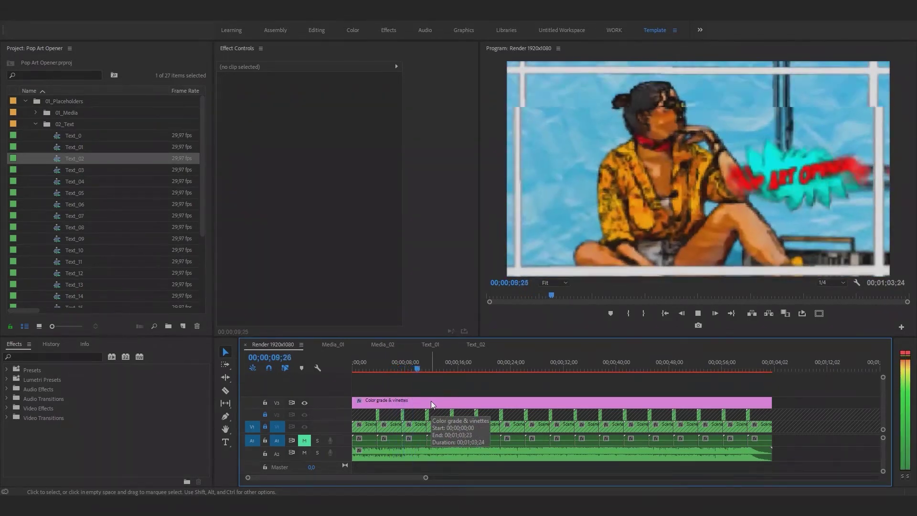
pyautogui.press('space')
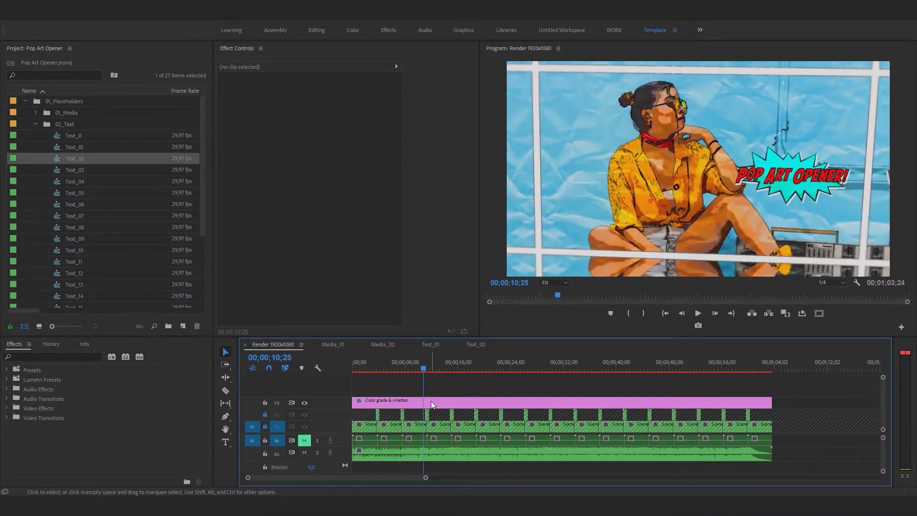
pyautogui.click(478, 343)
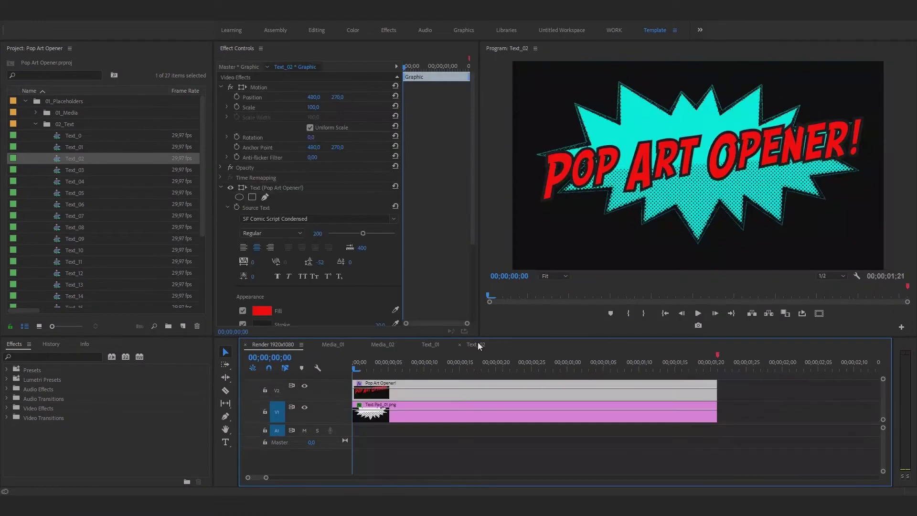
# Tint the Text Pad_01.png starburst red by mapping white to FF0000
pyautogui.click(412, 420)
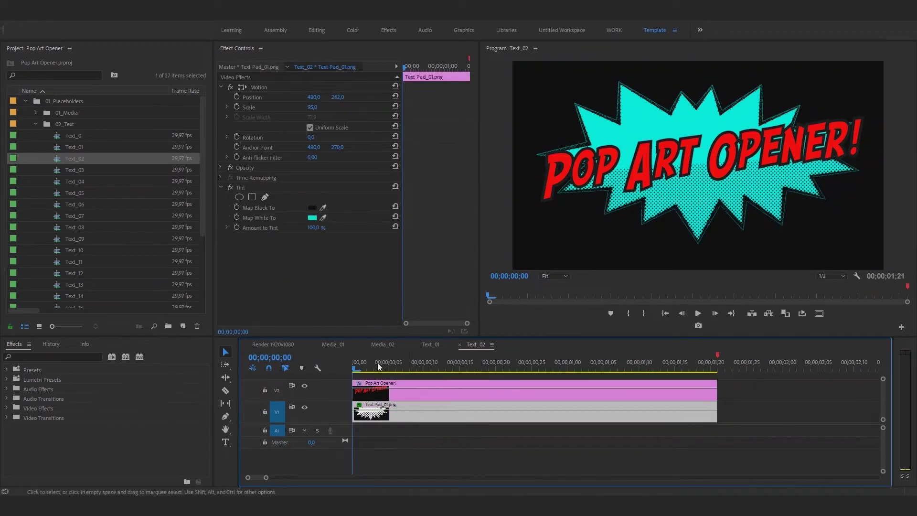
pyautogui.click(311, 218)
pyautogui.moveTo(487, 232); pyautogui.dragTo(486, 207)
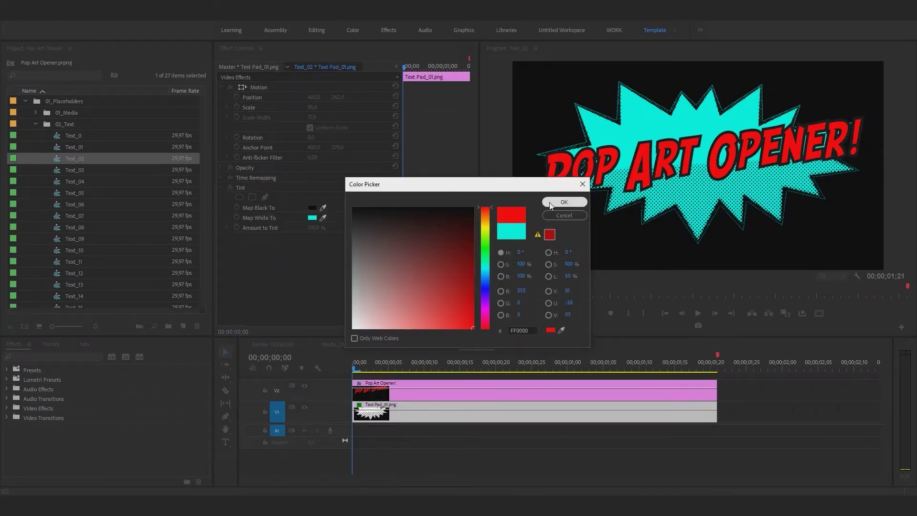
pyautogui.click(550, 202)
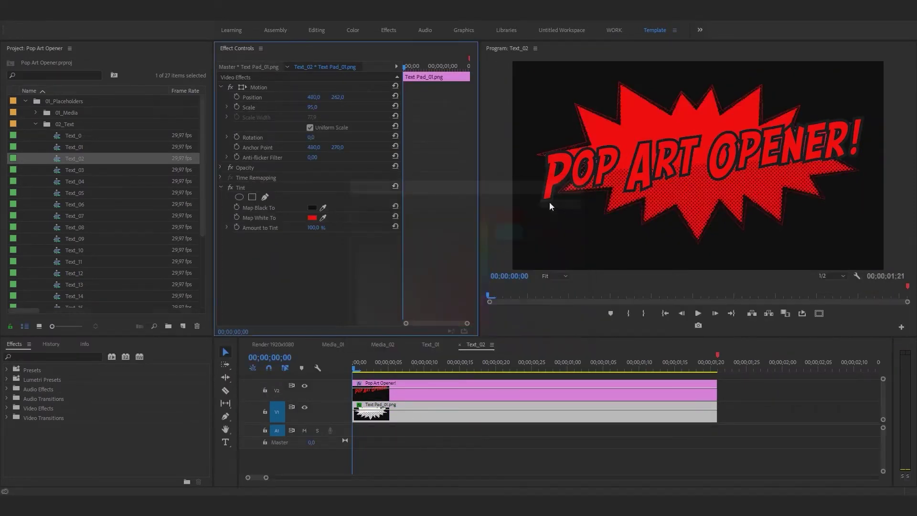
# Fill the Pop Art Opener! lettering with blue 009CFF
pyautogui.click(399, 394)
pyautogui.click(262, 311)
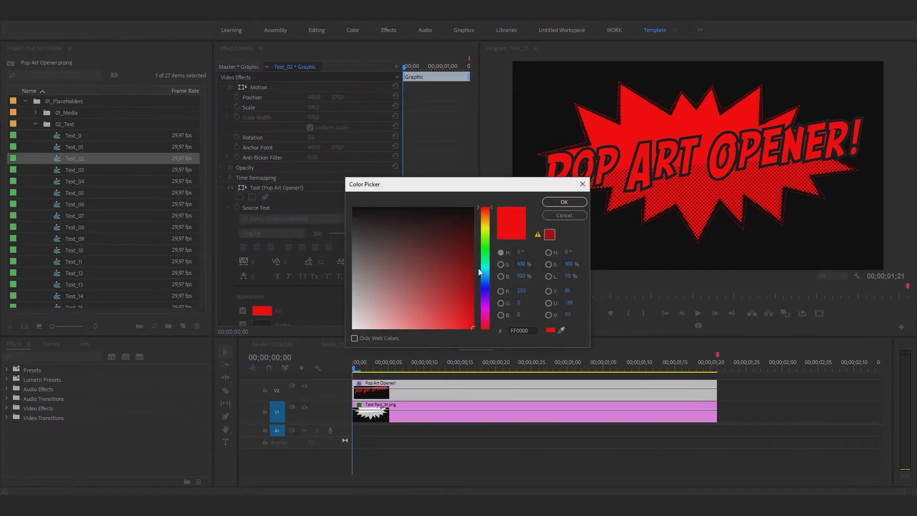
pyautogui.moveTo(485, 270); pyautogui.dragTo(489, 276)
pyautogui.click(562, 200)
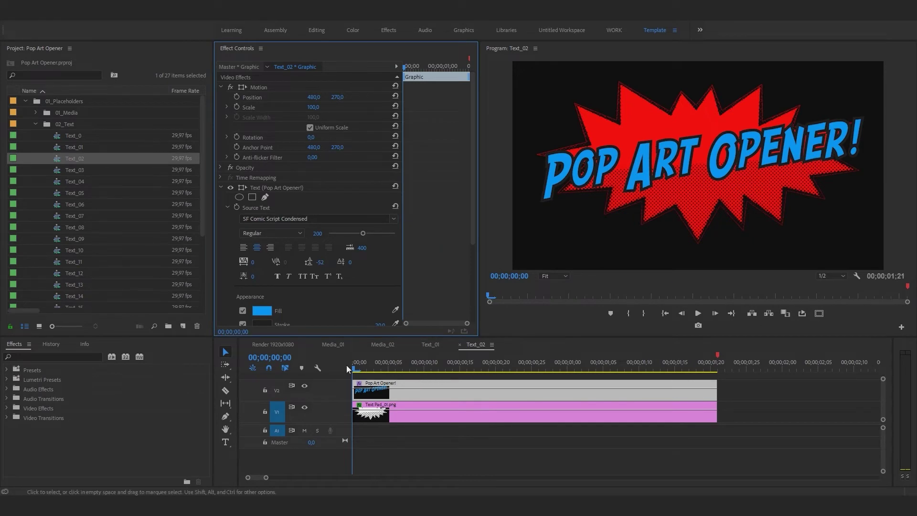
pyautogui.click(35, 124)
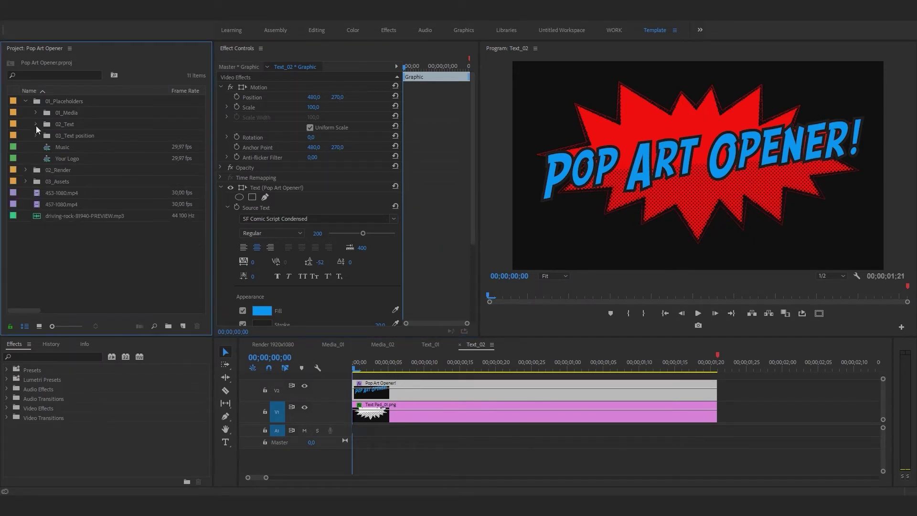
# Check the recoloured bubble at about 10;06 in the Render 1920x1080 sequence
pyautogui.click(265, 343)
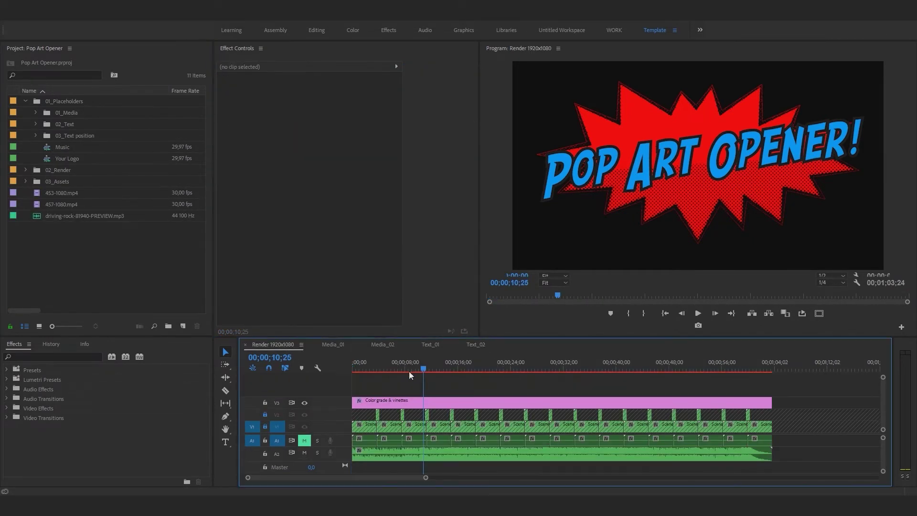
pyautogui.click(418, 368)
pyautogui.moveTo(419, 368); pyautogui.dragTo(420, 368)
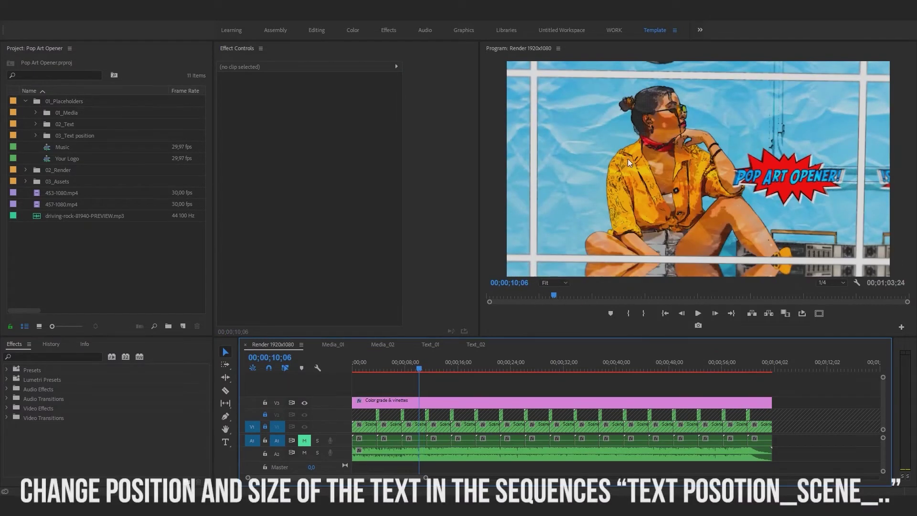
# Open the Text position_Scene_01 and Text position_Scene_02 sequences from 03_Text position
pyautogui.click(35, 135)
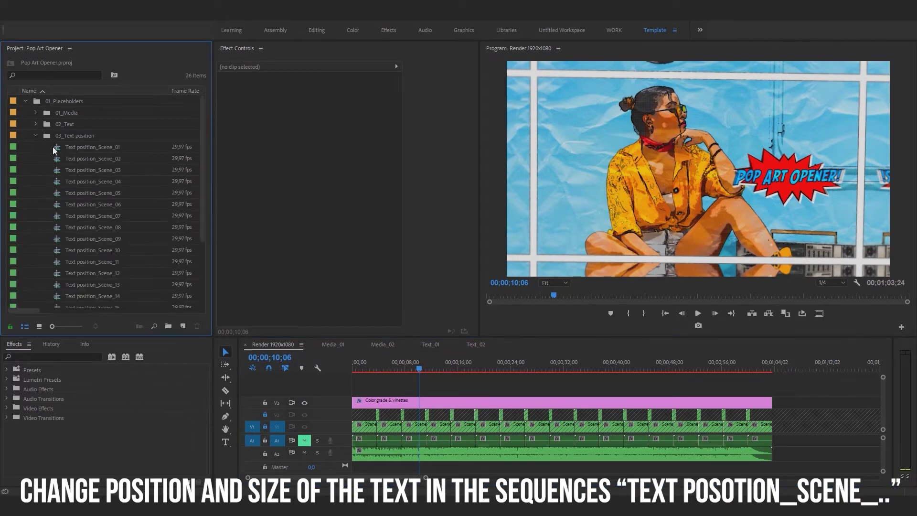
pyautogui.doubleClick(54, 148)
pyautogui.doubleClick(57, 160)
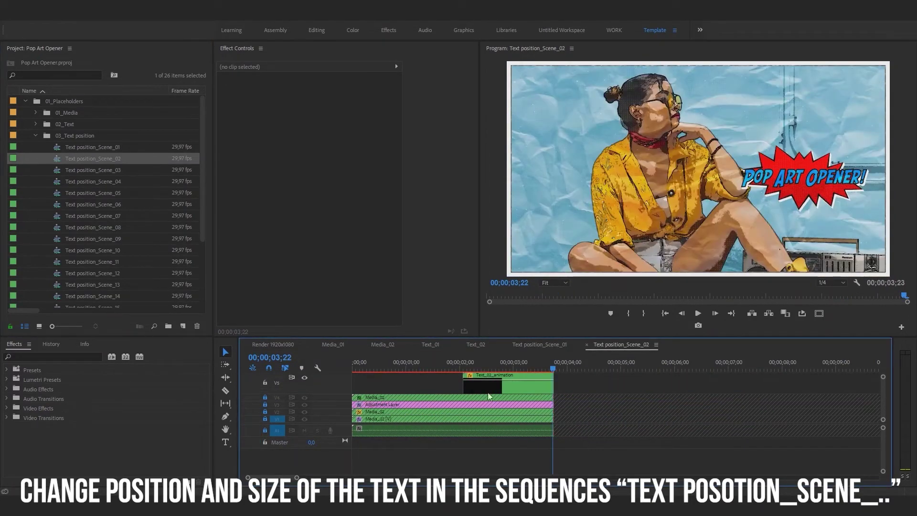
# In Text position_Scene_01, move the Awesome Template! bubble lower and shrink it
pyautogui.click(528, 343)
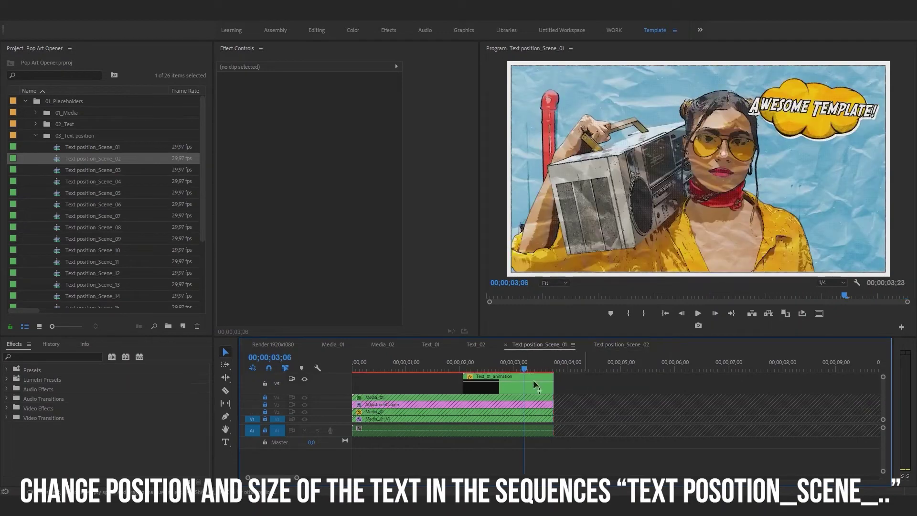
pyautogui.click(483, 388)
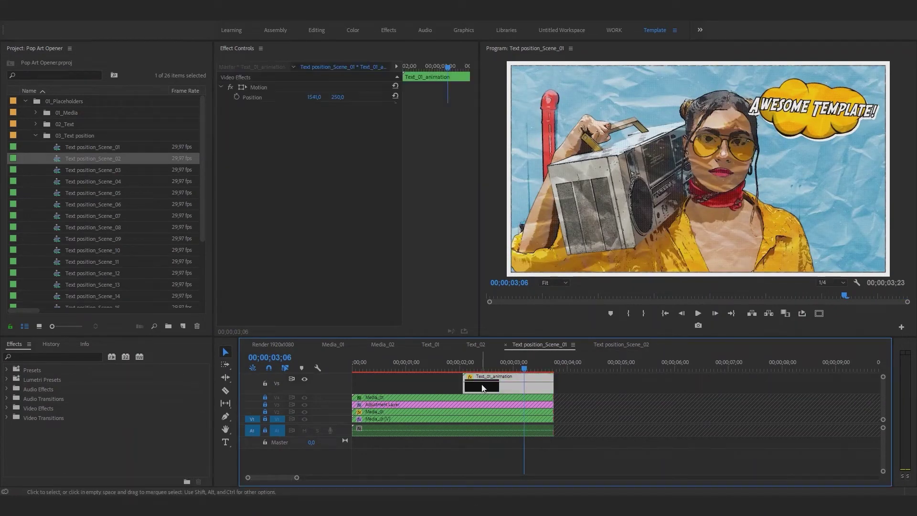
pyautogui.click(262, 88)
pyautogui.moveTo(791, 130); pyautogui.dragTo(794, 154)
pyautogui.moveTo(334, 98); pyautogui.dragTo(221, 97)
pyautogui.moveTo(337, 97)
pyautogui.mouseDown()
pyautogui.moveTo(302, 99)
pyautogui.moveTo(320, 97)
pyautogui.moveTo(312, 97)
pyautogui.moveTo(317, 107)
pyautogui.mouseUp()
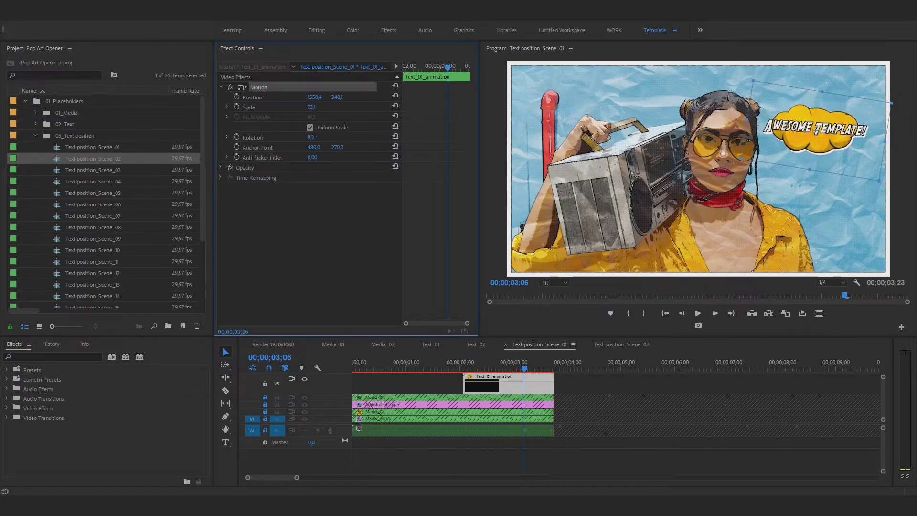
pyautogui.moveTo(816, 154); pyautogui.dragTo(815, 168)
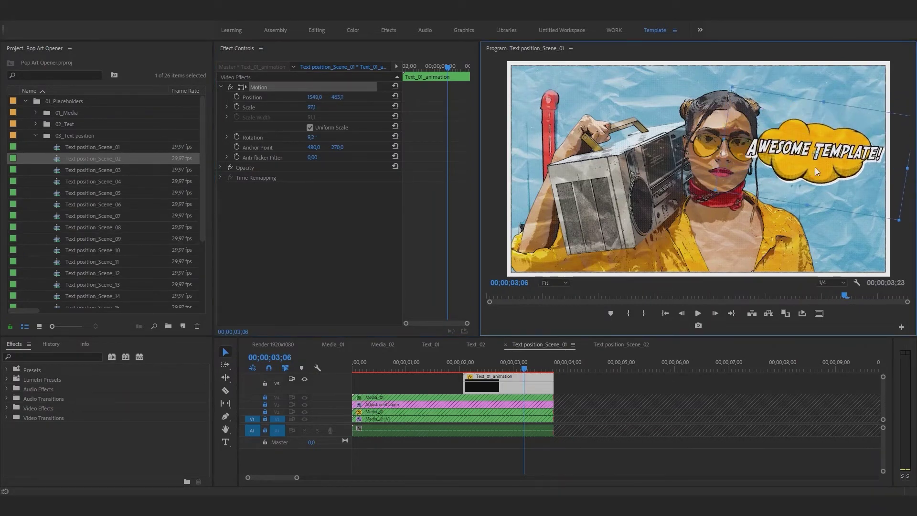
pyautogui.moveTo(899, 220)
pyautogui.mouseDown()
pyautogui.moveTo(853, 174)
pyautogui.moveTo(834, 169)
pyautogui.mouseUp()
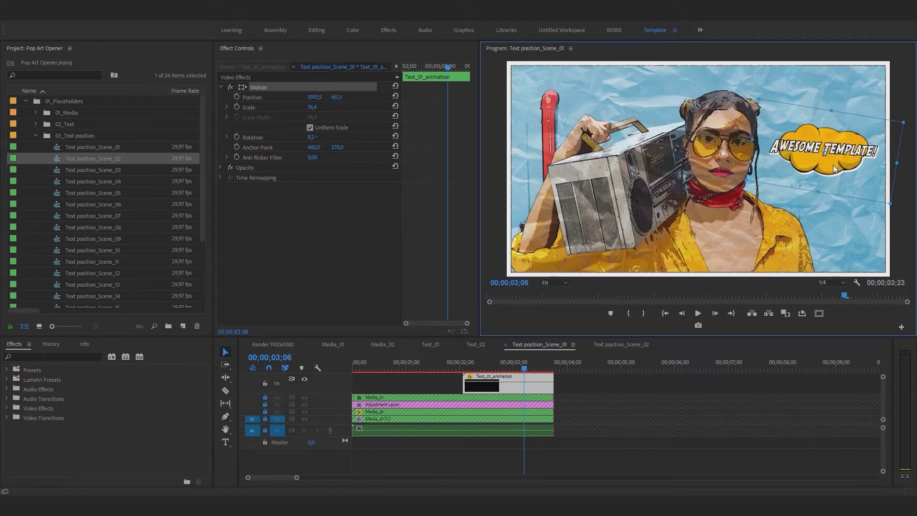
# Preview the bubble animation and adjust its scale to 79.3
pyautogui.moveTo(490, 363); pyautogui.dragTo(511, 362)
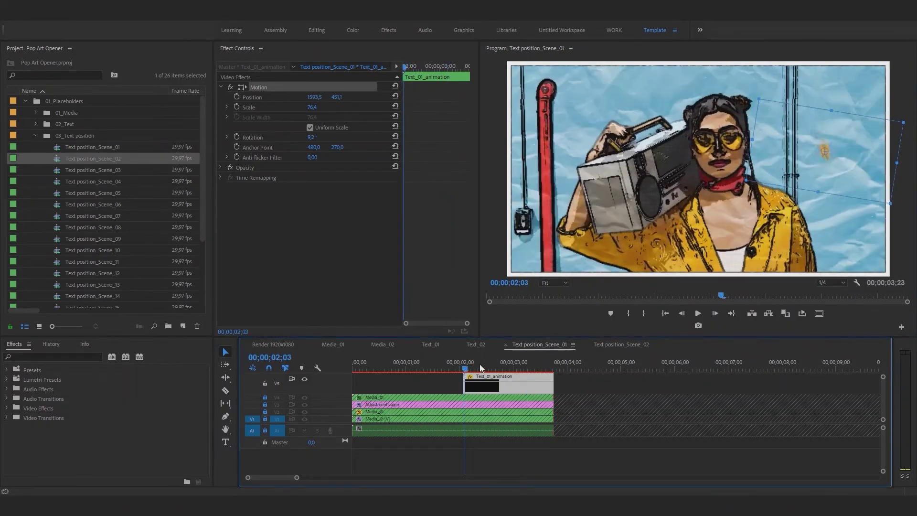
pyautogui.moveTo(538, 360); pyautogui.dragTo(358, 365)
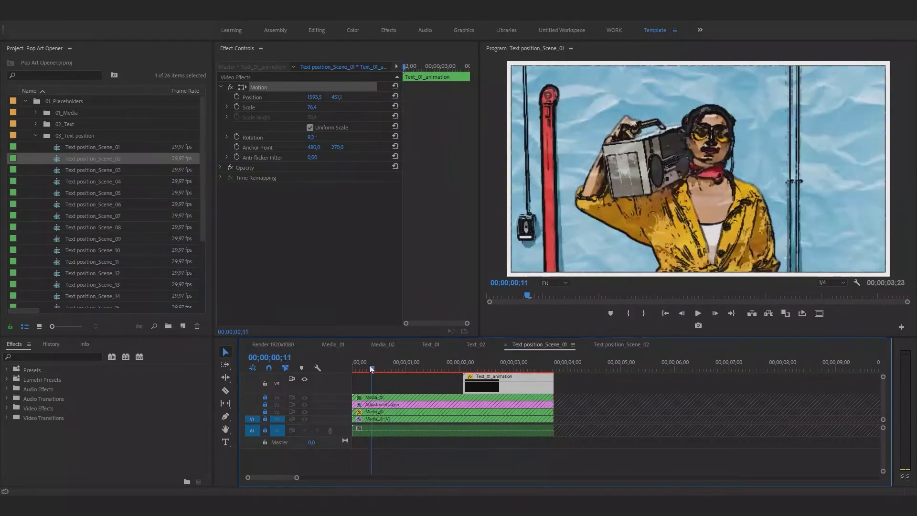
pyautogui.press('space')
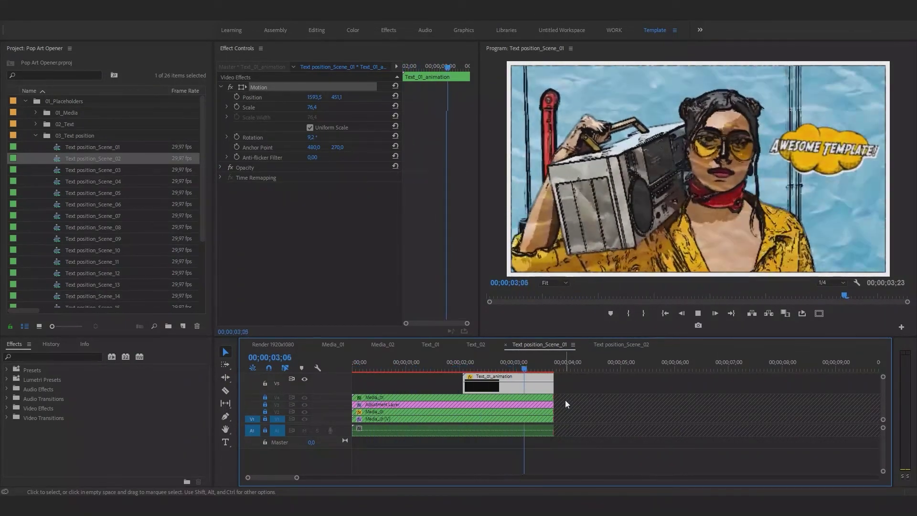
pyautogui.press('space')
pyautogui.moveTo(756, 138); pyautogui.dragTo(754, 137)
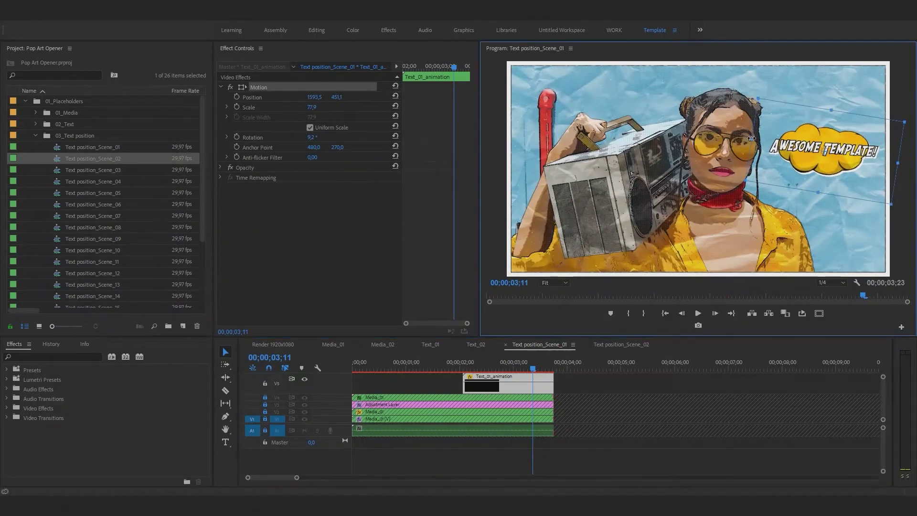
pyautogui.click(612, 345)
# Move the Text_02_animation title up to the top right, around position 1447.5, 277.1
pyautogui.click(502, 389)
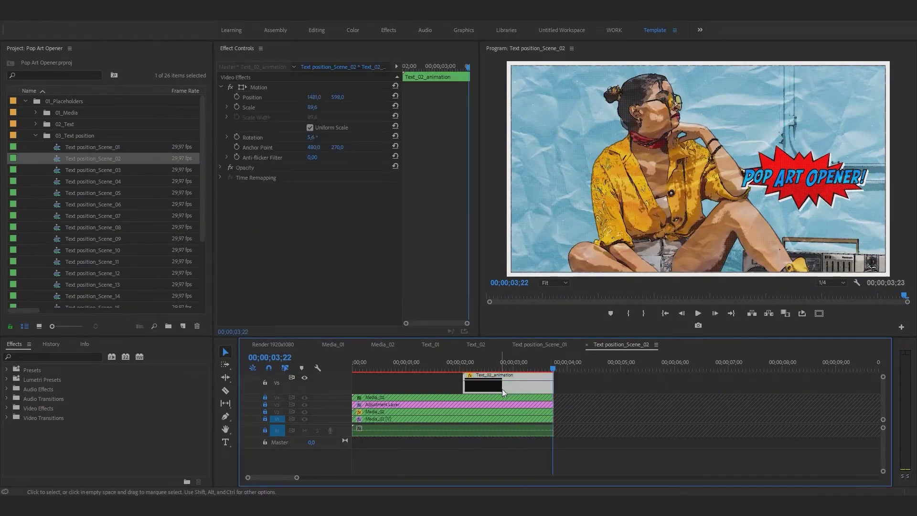
pyautogui.click(258, 87)
pyautogui.click(830, 170)
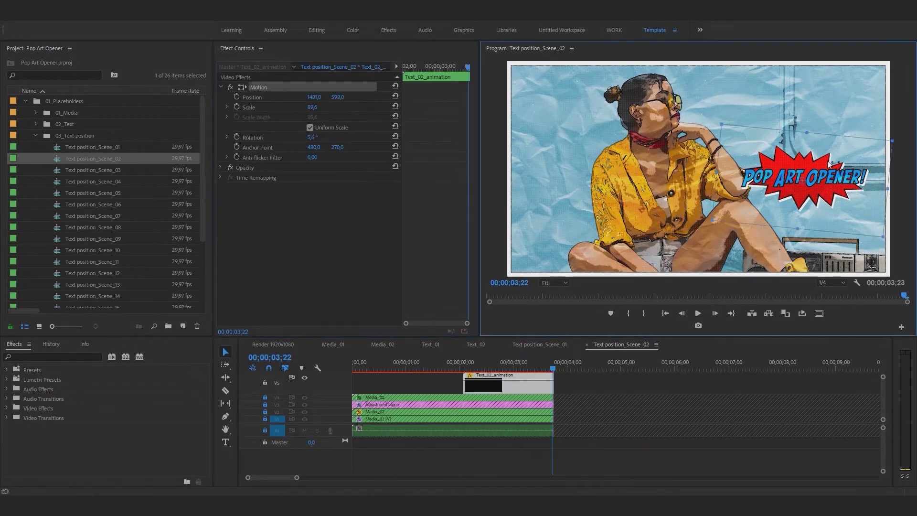
pyautogui.moveTo(830, 170); pyautogui.dragTo(825, 117)
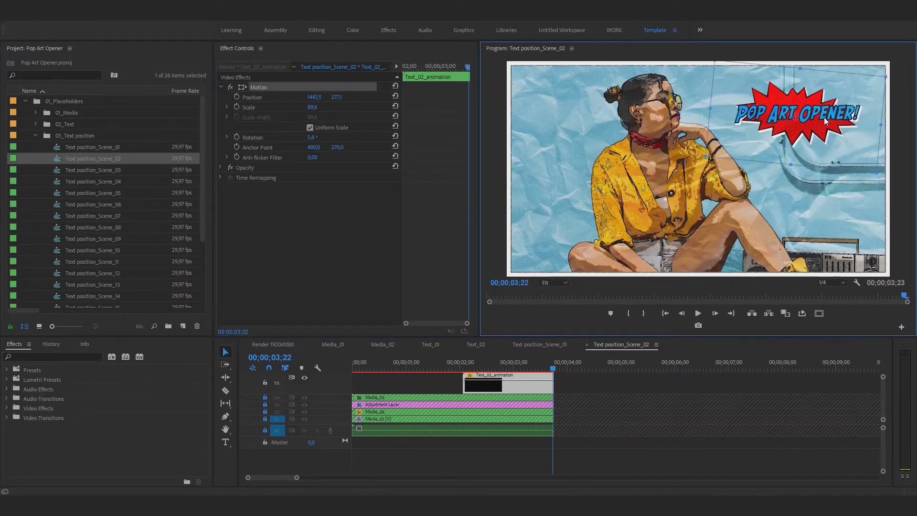
# Play the scene twice to check the title's animation
pyautogui.moveTo(526, 365); pyautogui.dragTo(452, 365)
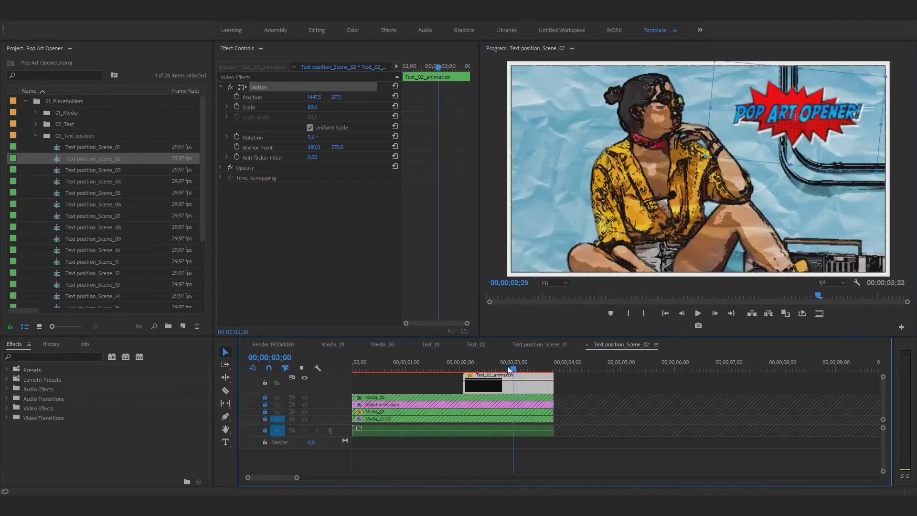
pyautogui.press('space')
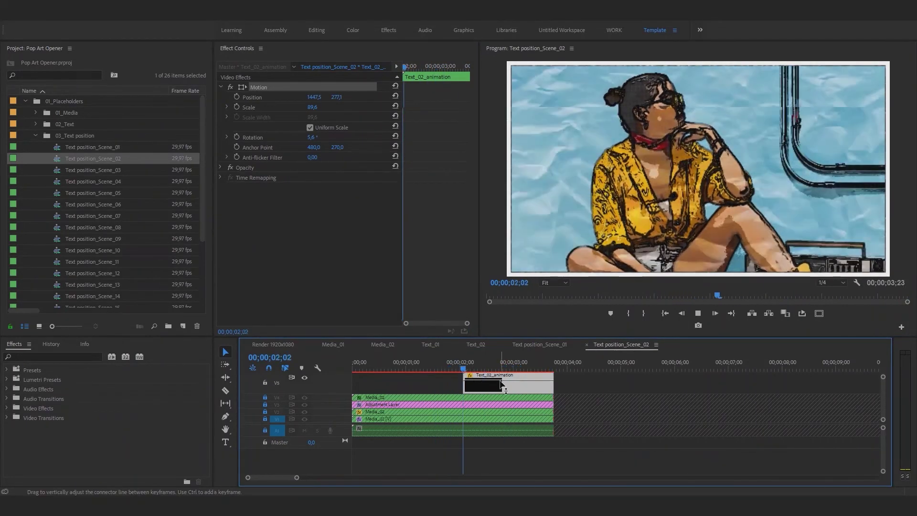
pyautogui.moveTo(460, 365); pyautogui.dragTo(451, 363)
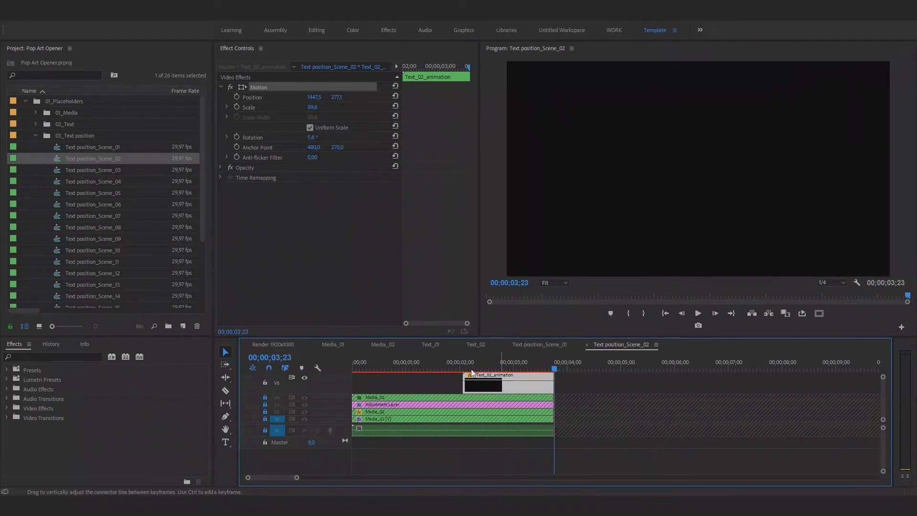
pyautogui.press('space')
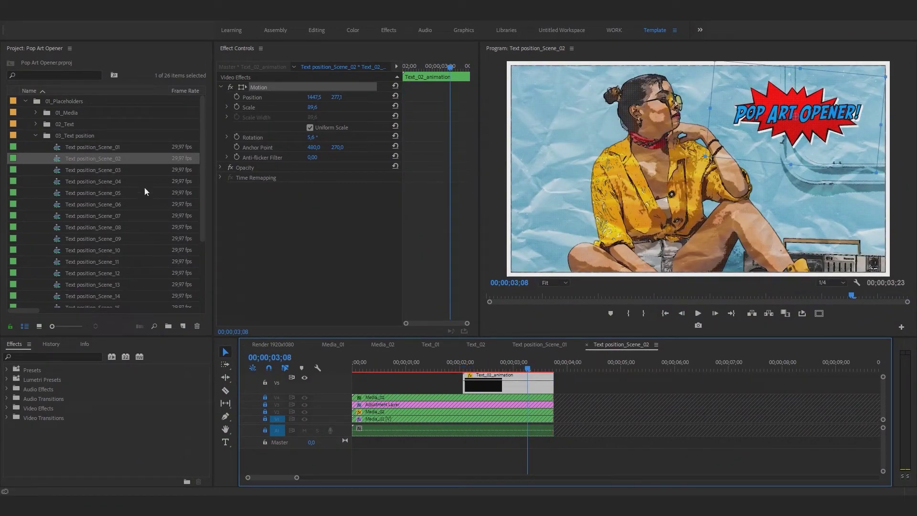
pyautogui.click(35, 134)
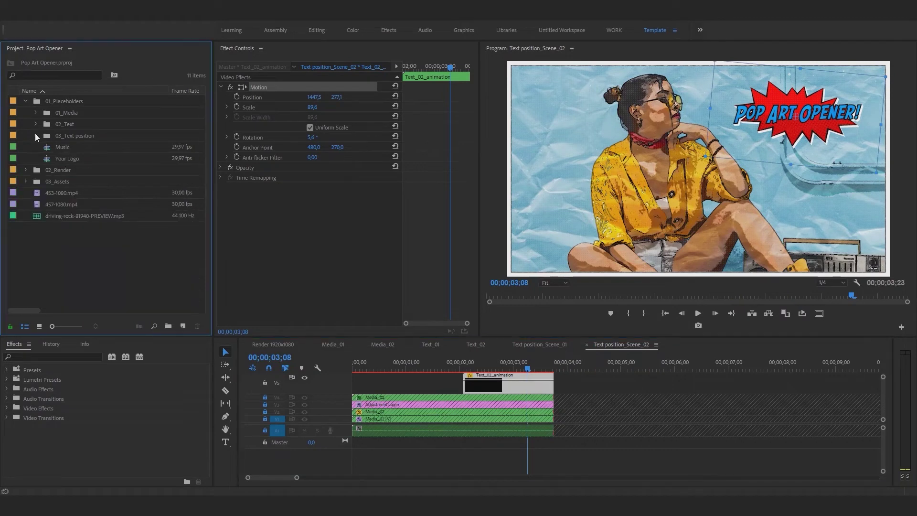
# Replace the Music sequence's A1 placeholder with driving-rock-81940-PREVIEW.mp3 at the sequence start
pyautogui.doubleClick(65, 147)
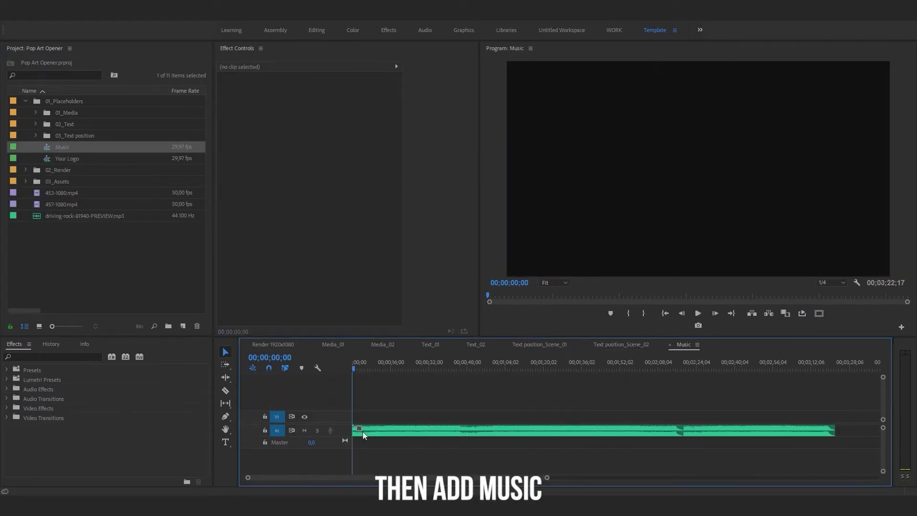
pyautogui.click(384, 431)
pyautogui.press('Delete')
pyautogui.click(65, 216)
pyautogui.moveTo(65, 218); pyautogui.dragTo(347, 437)
pyautogui.moveTo(398, 371); pyautogui.dragTo(353, 371)
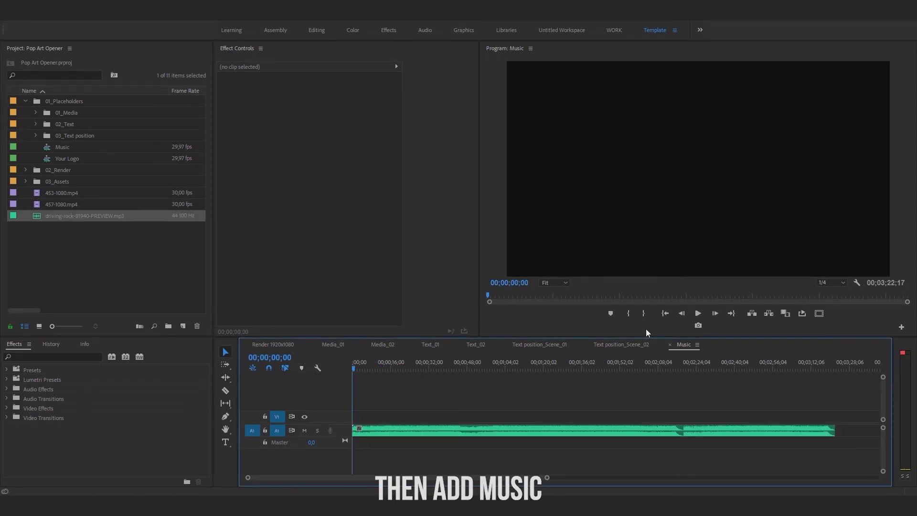
pyautogui.click(670, 344)
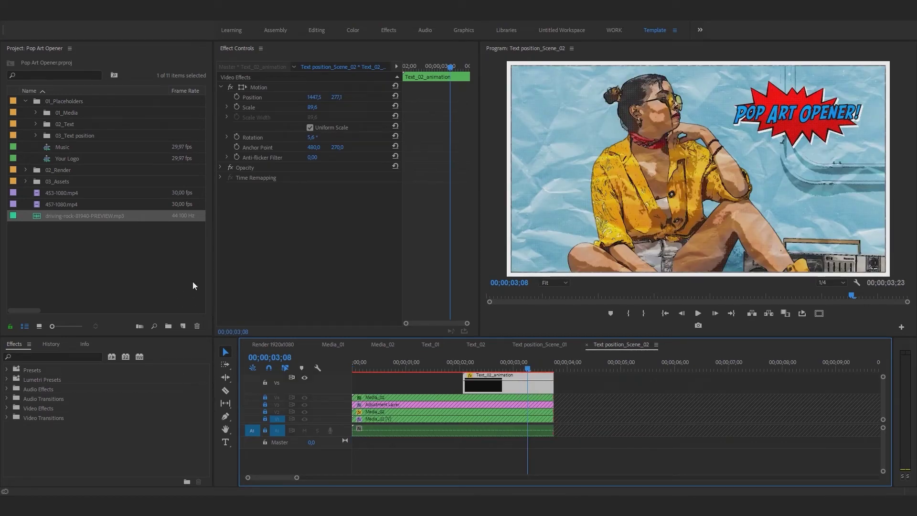
pyautogui.doubleClick(48, 157)
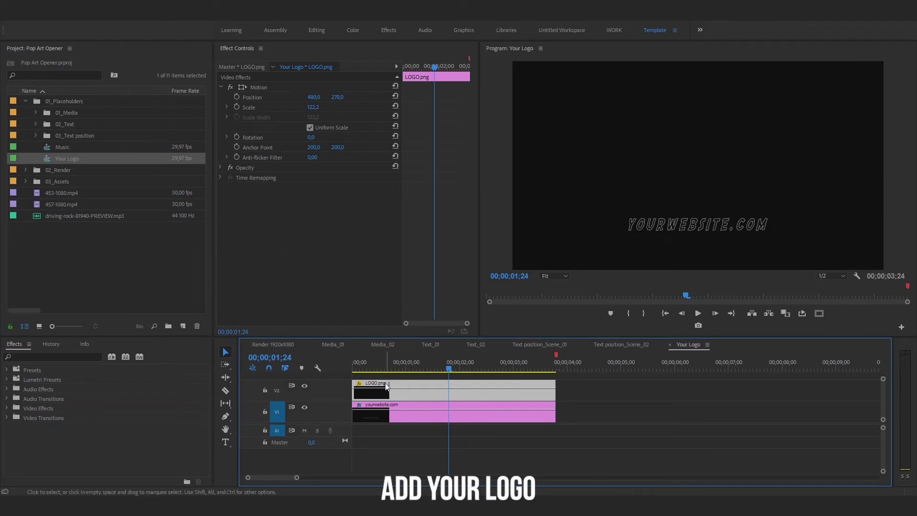
# Replace the V2 placeholder with an imported LOGO.png, trimmed to end with the website text
pyautogui.press('Delete')
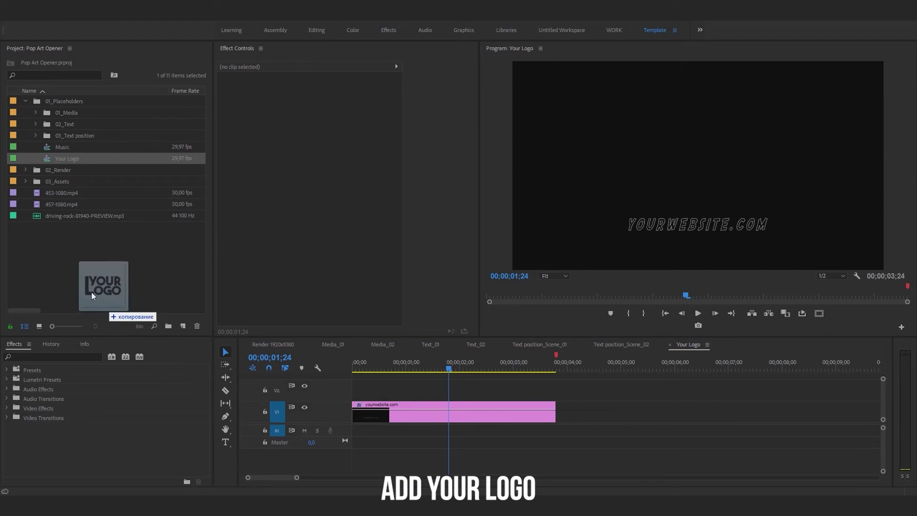
pyautogui.moveTo(52, 286); pyautogui.dragTo(91, 291)
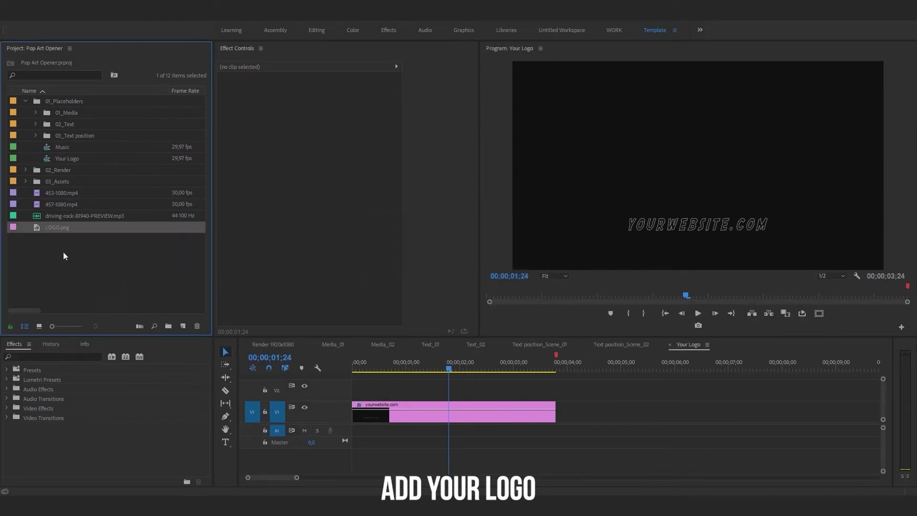
pyautogui.moveTo(39, 227); pyautogui.dragTo(352, 397)
pyautogui.moveTo(617, 399); pyautogui.dragTo(556, 400)
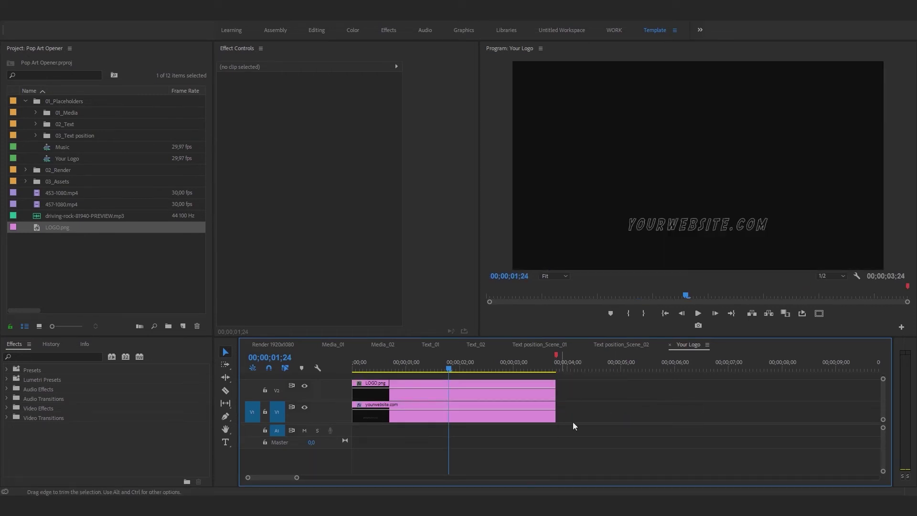
# Scale the LOGO.png clip up slightly in the Program monitor
pyautogui.click(477, 397)
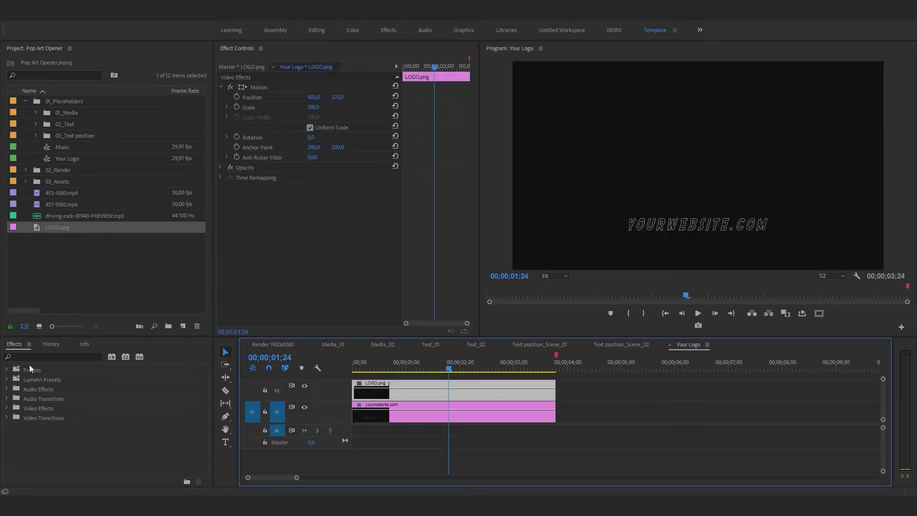
pyautogui.click(265, 87)
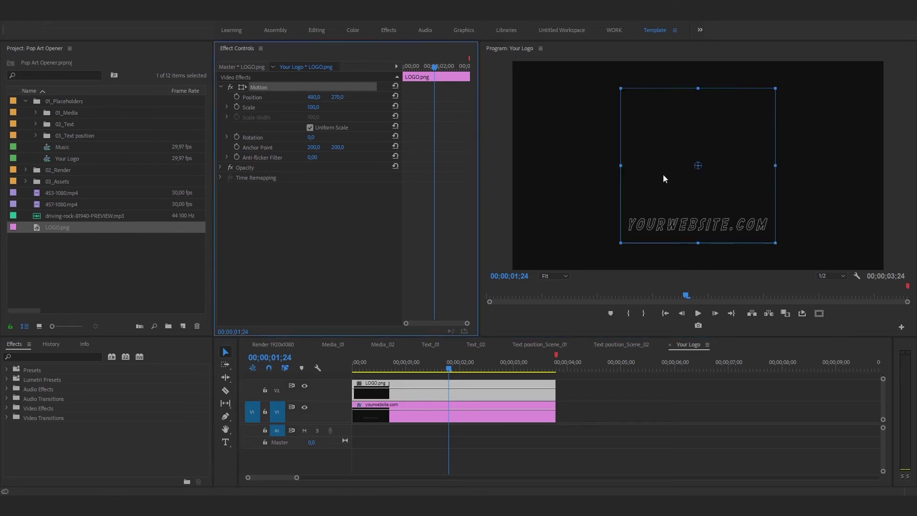
pyautogui.moveTo(621, 164); pyautogui.dragTo(619, 171)
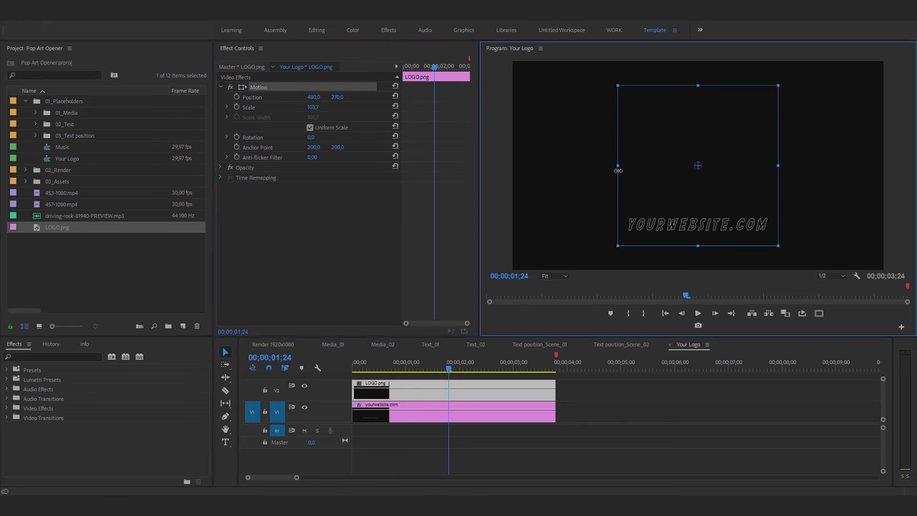
pyautogui.click(274, 344)
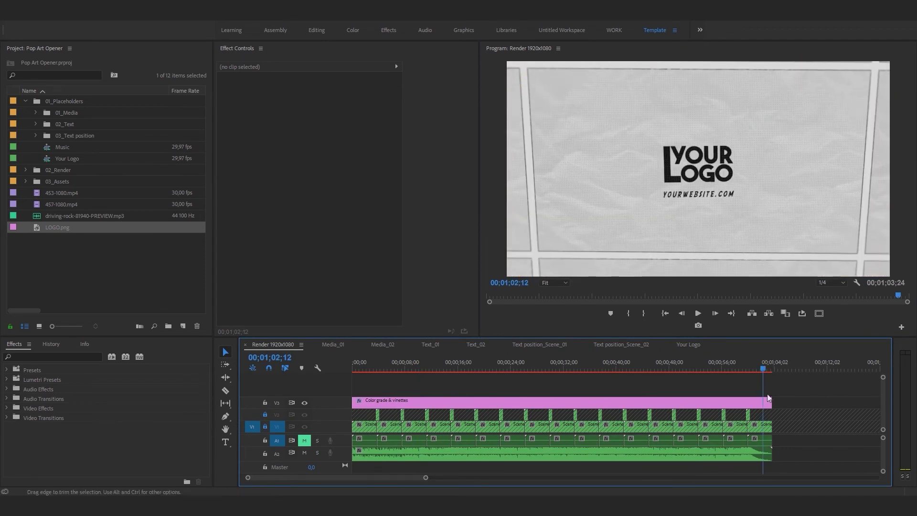
# Check the logo ending of Render 1920x1080, return to the start, and maximize the Program monitor
pyautogui.moveTo(764, 372); pyautogui.dragTo(764, 371)
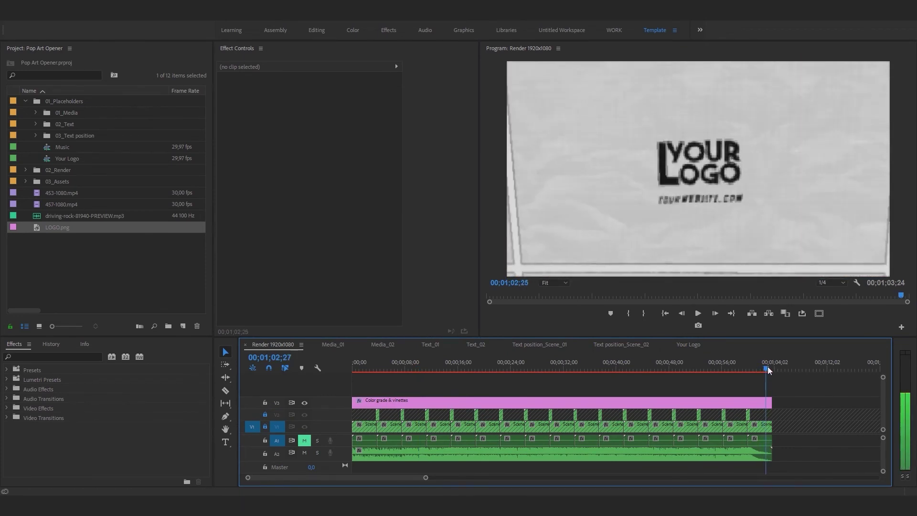
pyautogui.moveTo(763, 371); pyautogui.dragTo(765, 371)
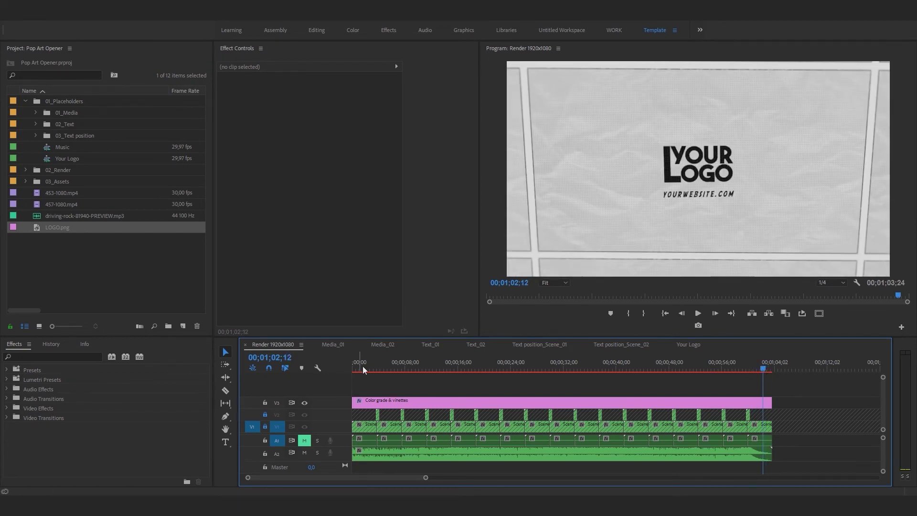
pyautogui.moveTo(363, 366); pyautogui.dragTo(355, 368)
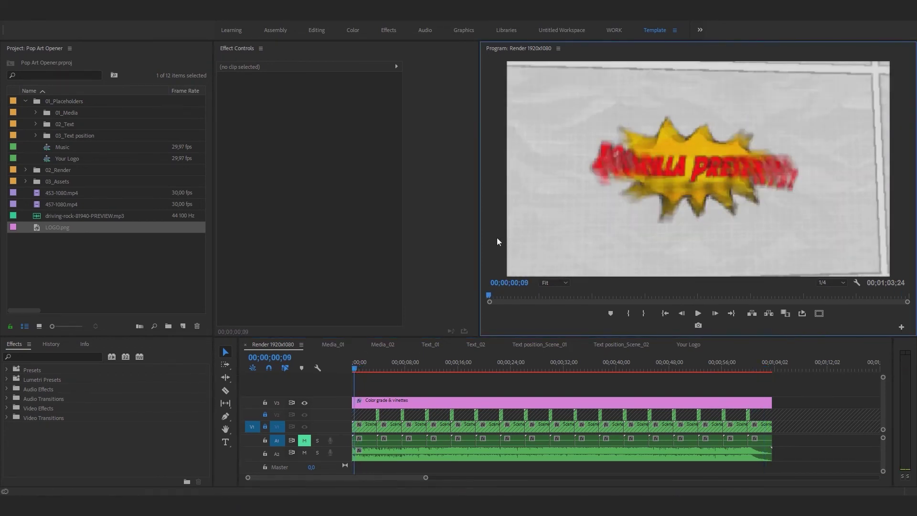
pyautogui.press('`')
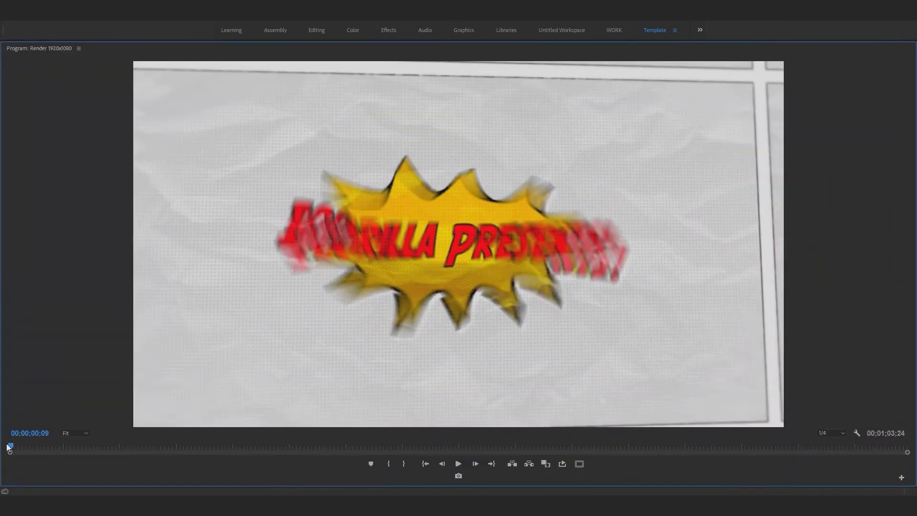
pyautogui.moveTo(16, 448); pyautogui.dragTo(7, 447)
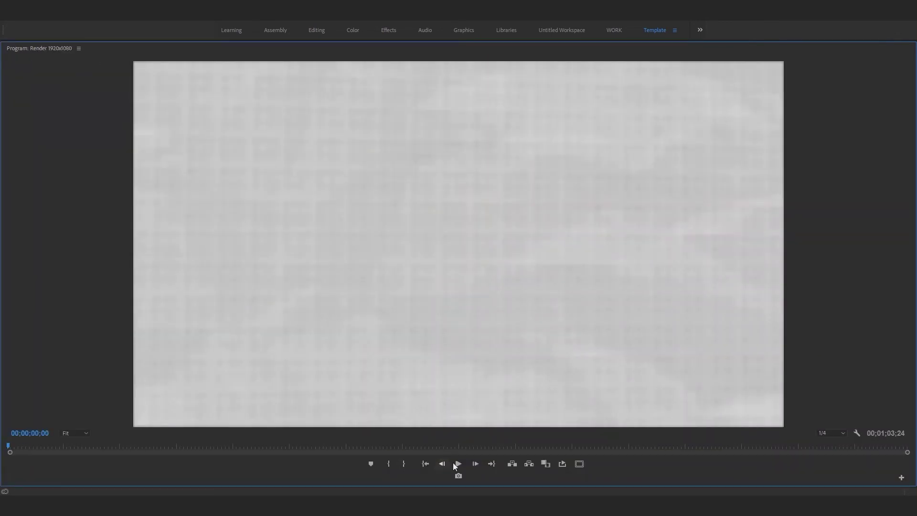
pyautogui.click(458, 465)
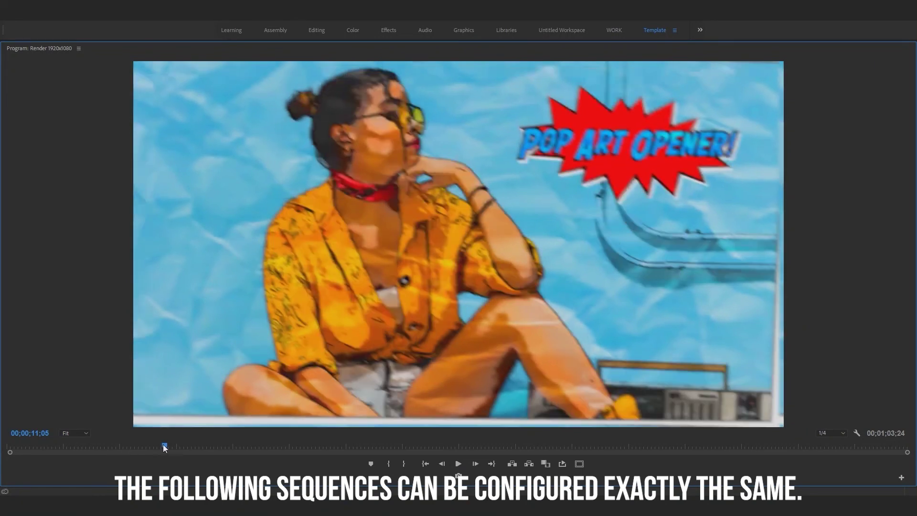
pyautogui.moveTo(163, 445); pyautogui.dragTo(157, 445)
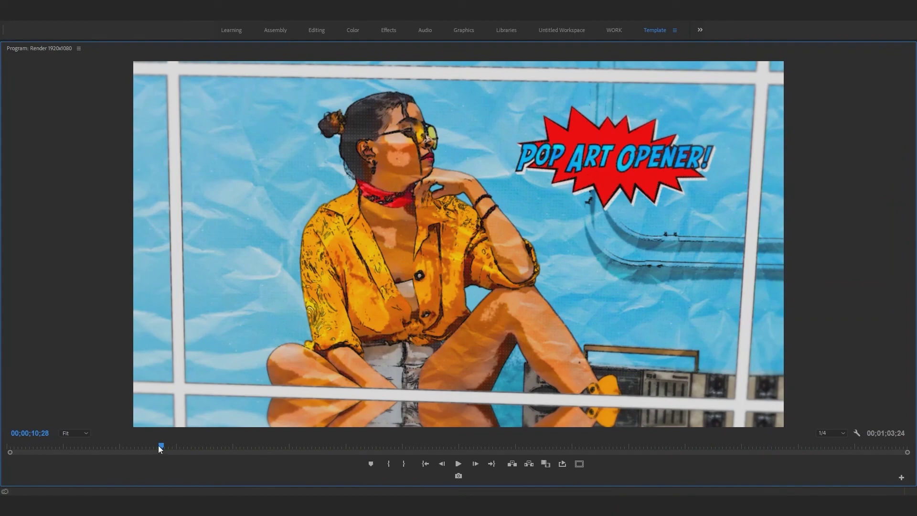
pyautogui.moveTo(161, 447); pyautogui.dragTo(118, 449)
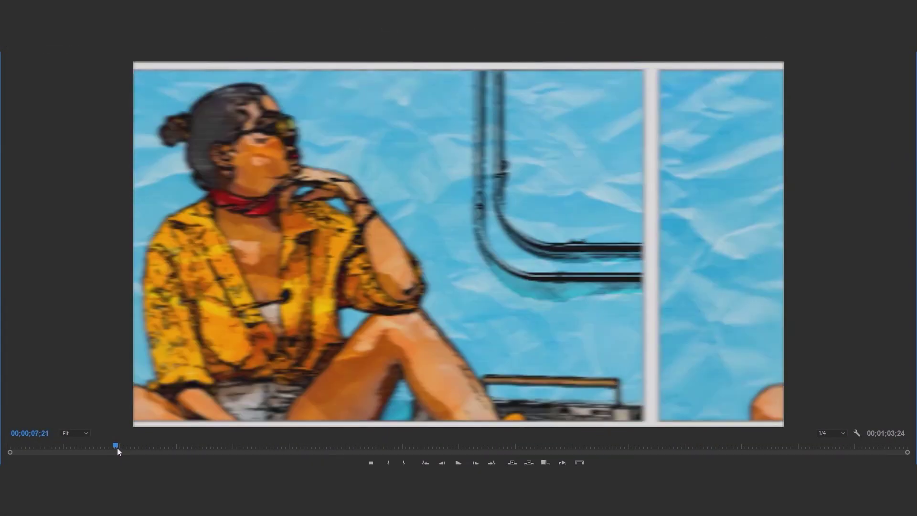
pyautogui.moveTo(118, 449); pyautogui.dragTo(109, 450)
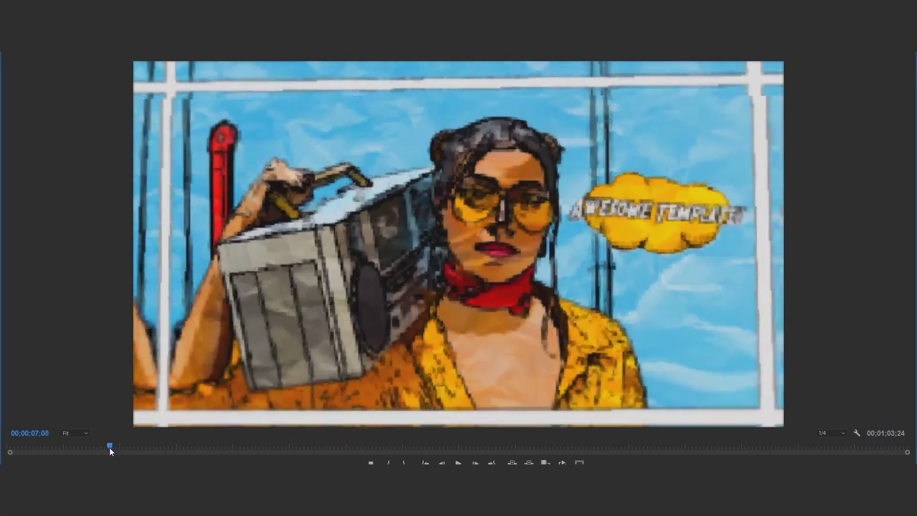